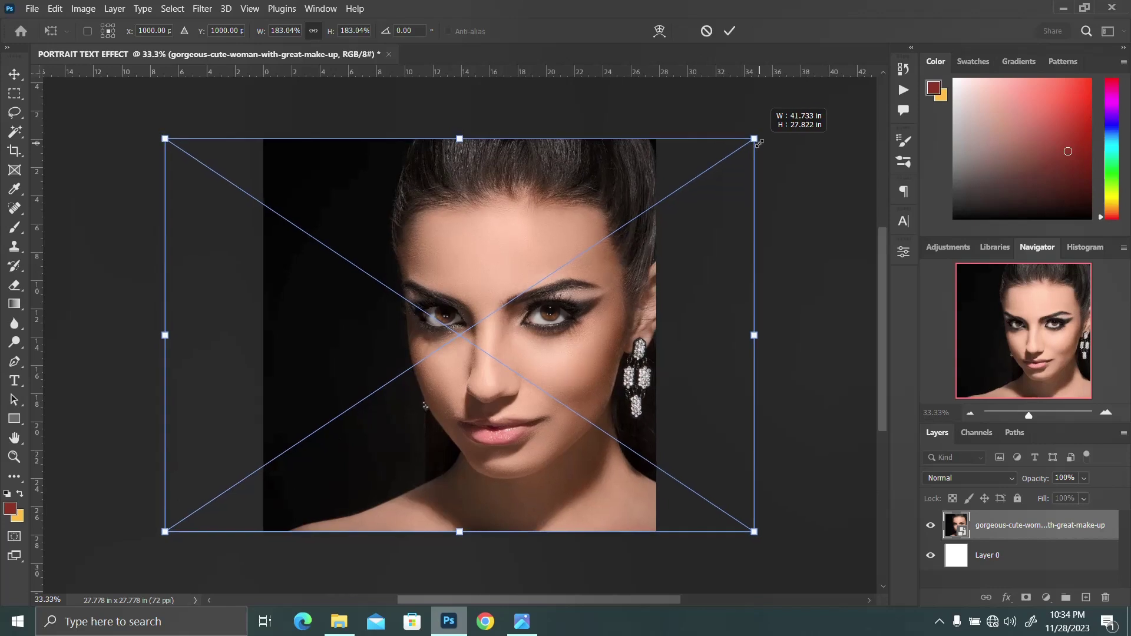
Step: Commit the portrait's resized placement and duplicate the portrait layer
key(Return)
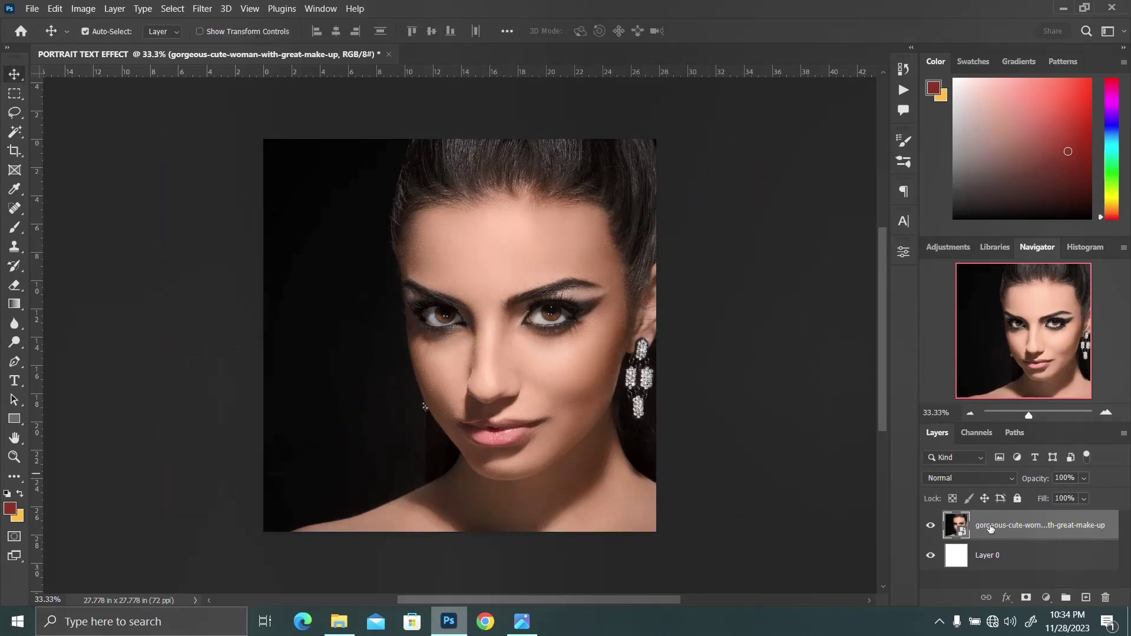
key(ctrl+j)
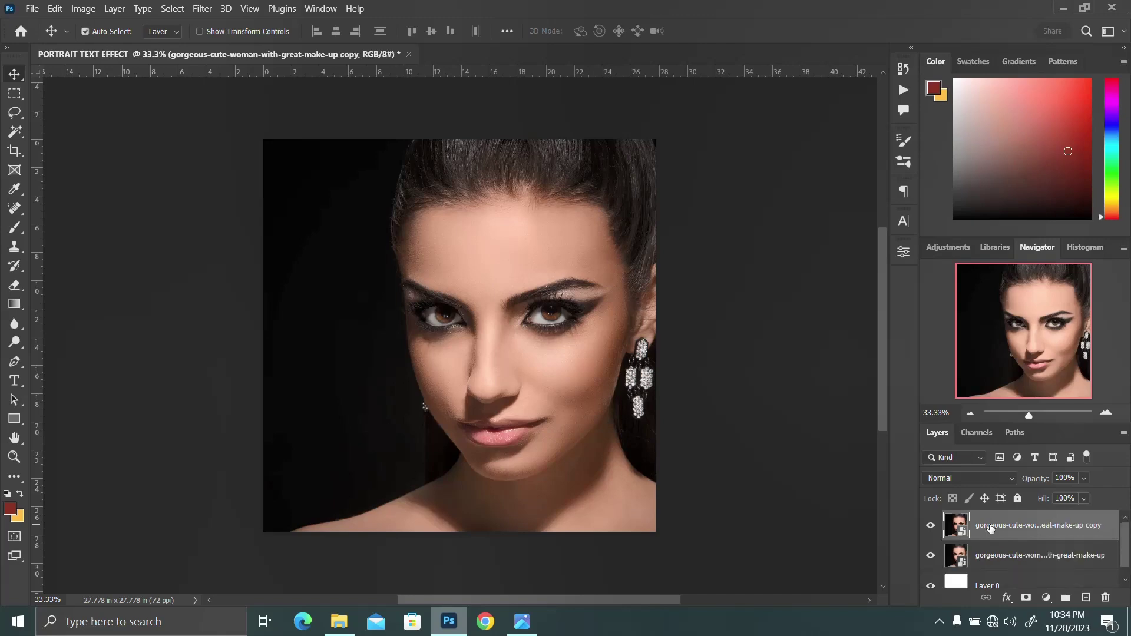
right_click(996, 534)
key(Escape)
Step: Apply a Gaussian Blur with a 15 pixel radius to the portrait copy and collapse its smart filter list
click(203, 9)
mouse_move(233, 187)
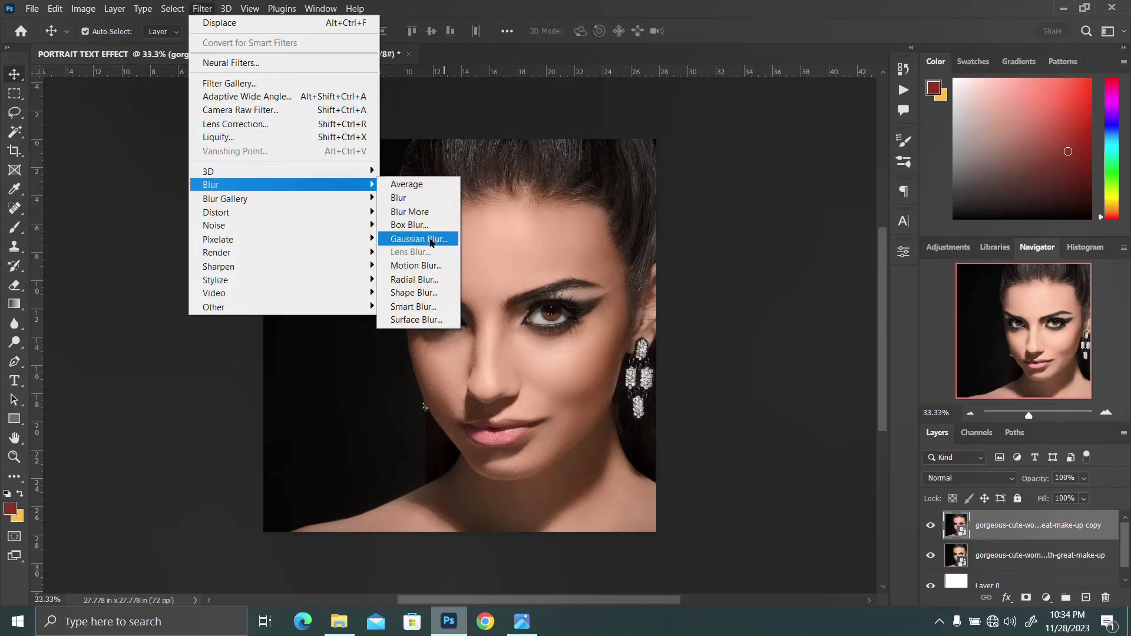
click(419, 239)
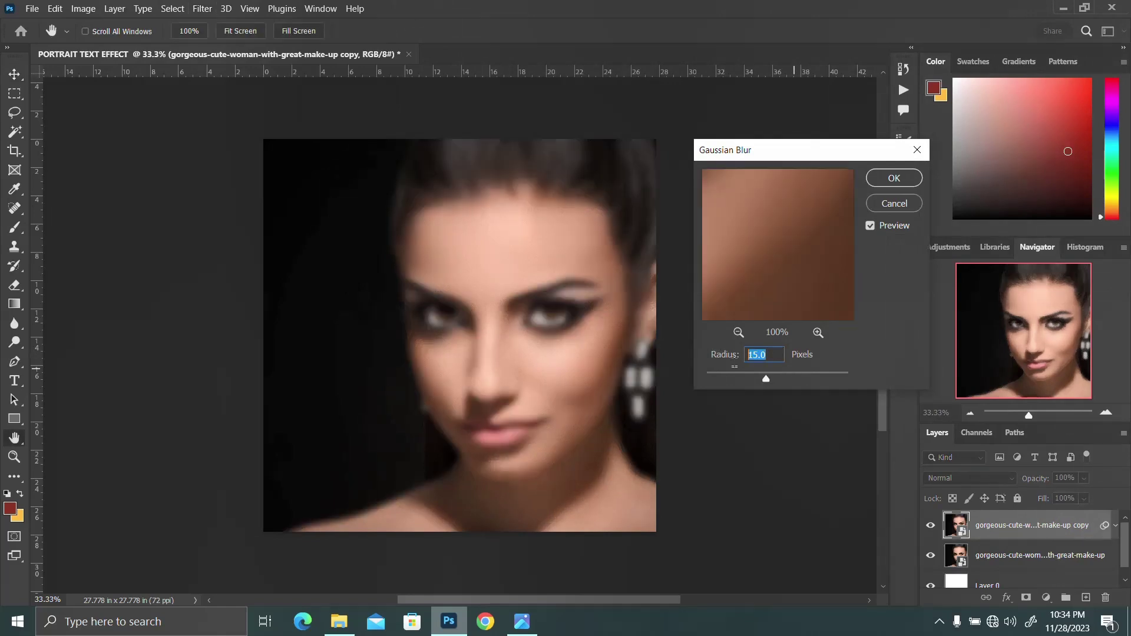
key(Return)
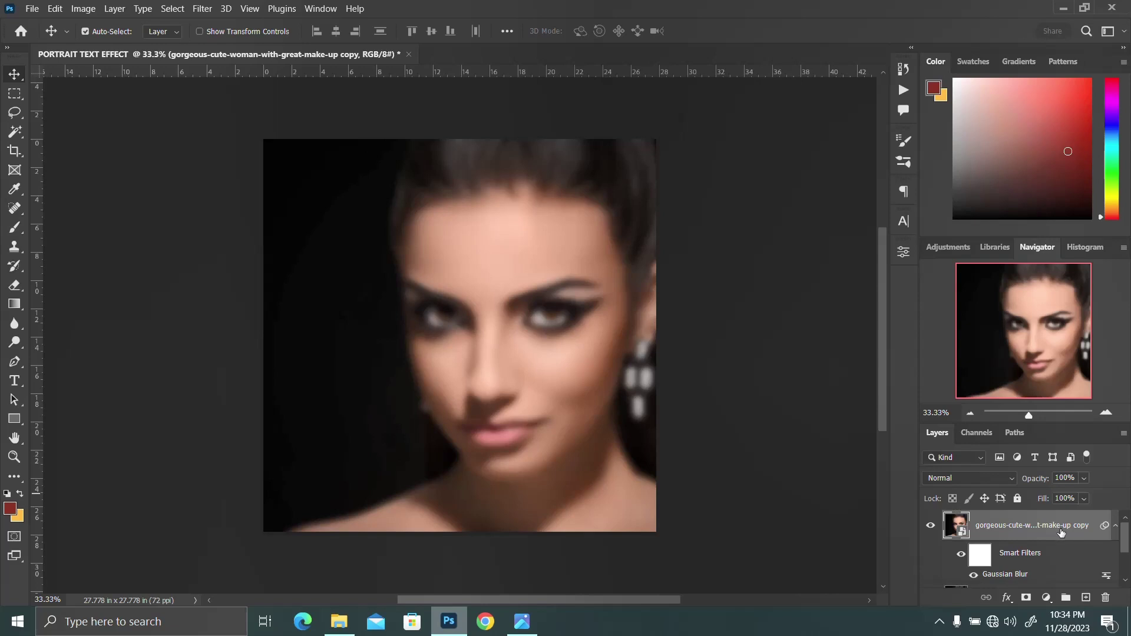
click(1117, 526)
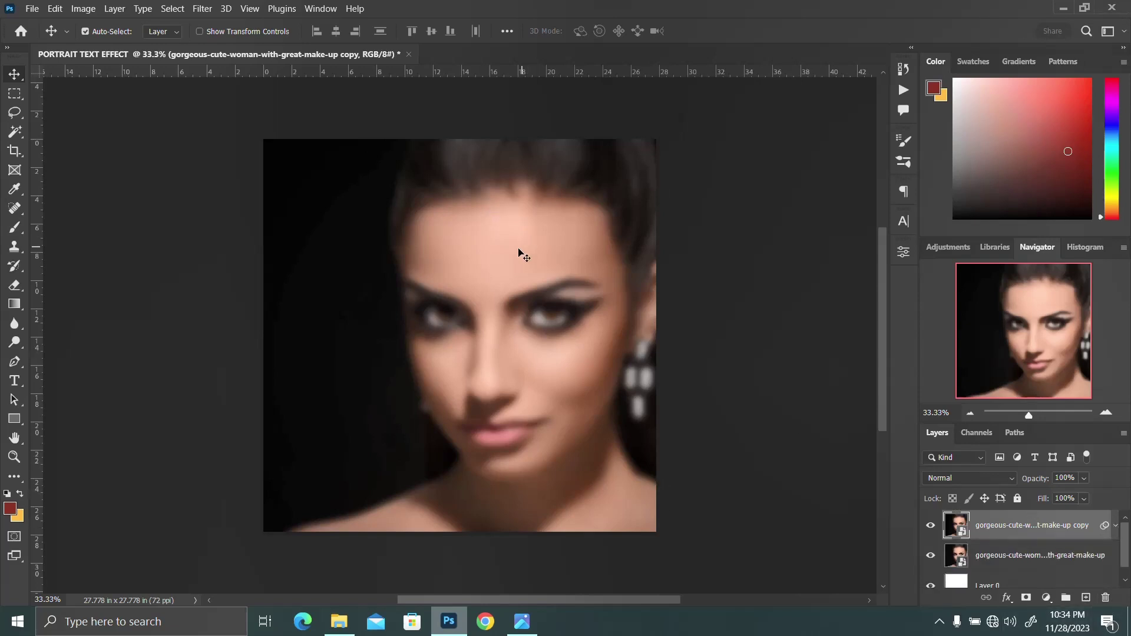
Step: Save a Photoshop-format copy of the document to the Desktop as PORTRAIT TEXT EFFECT BLUR
key(ctrl+shift+s)
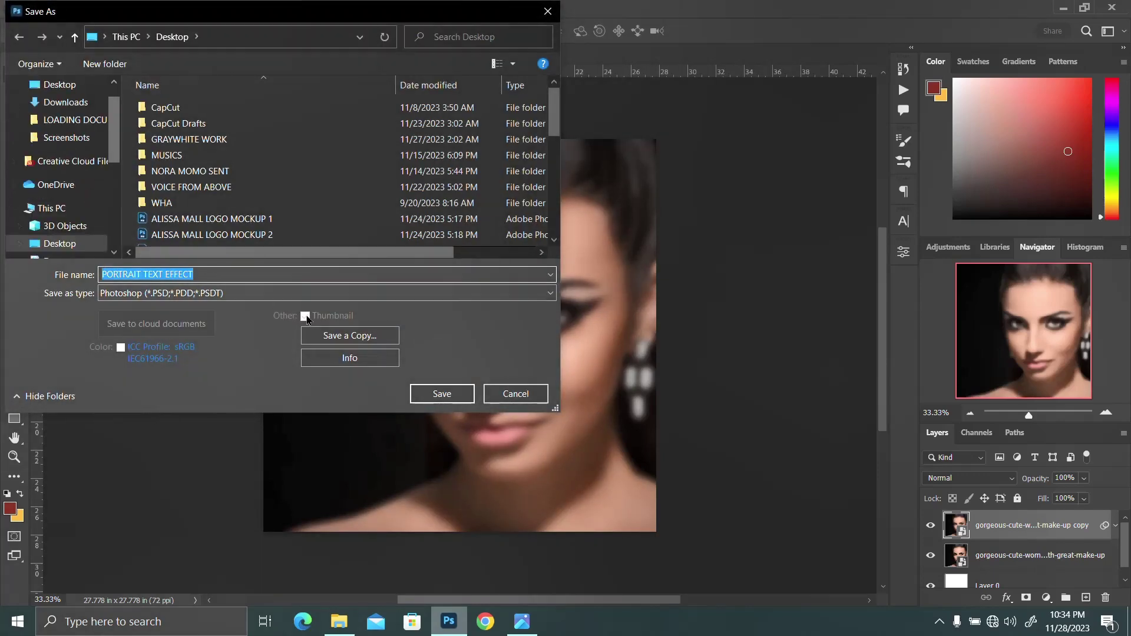
click(322, 335)
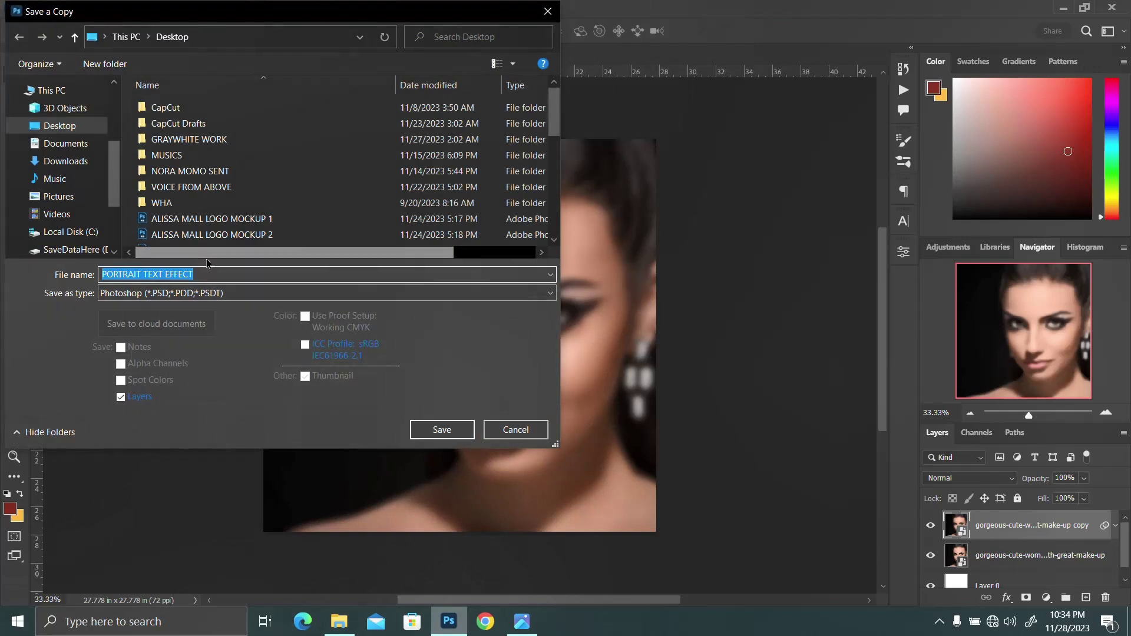
click(212, 275)
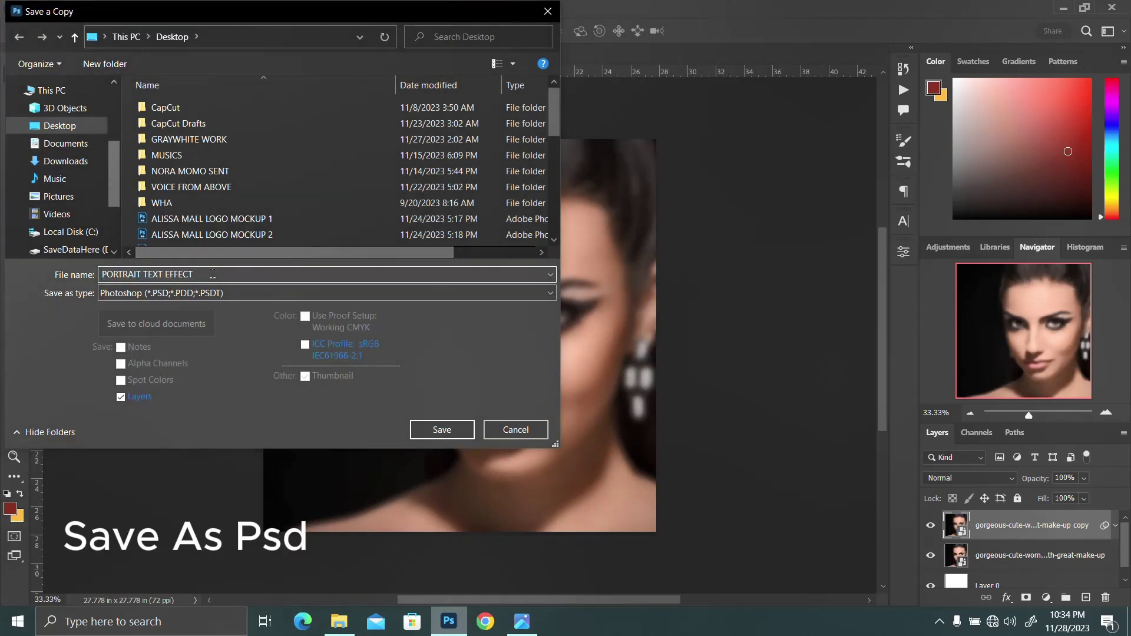
text(BLU)
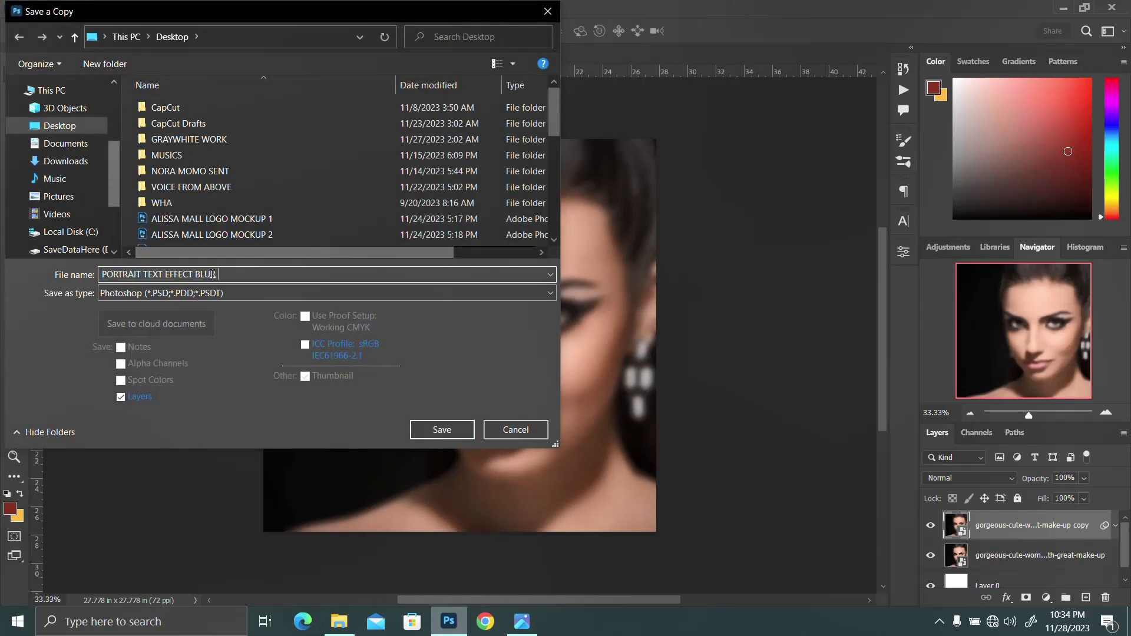
text(R)
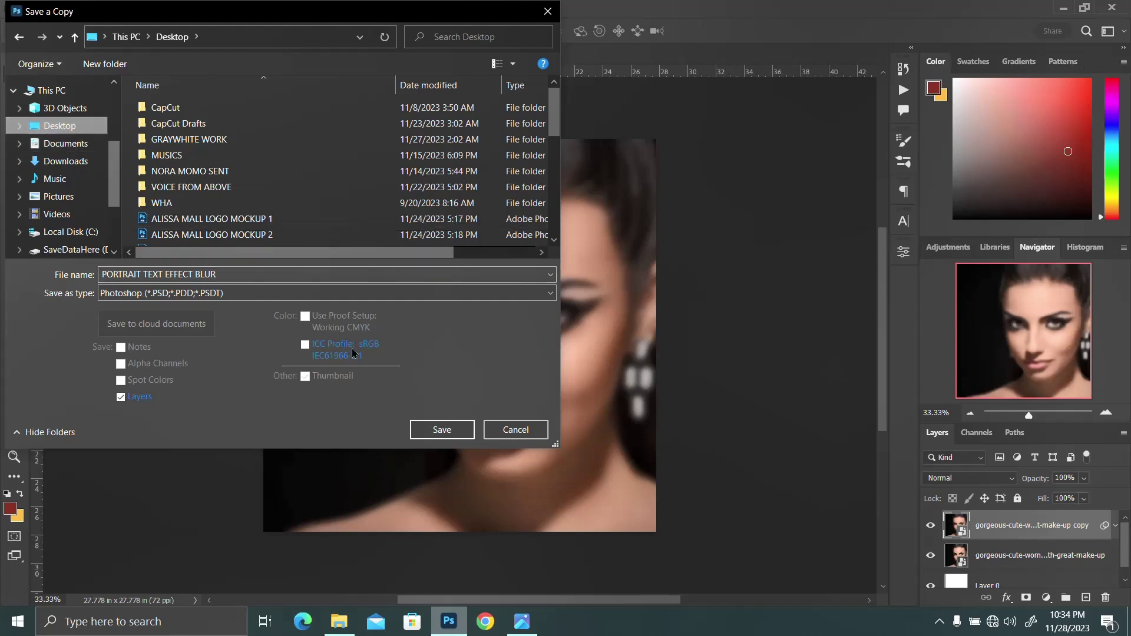
click(442, 429)
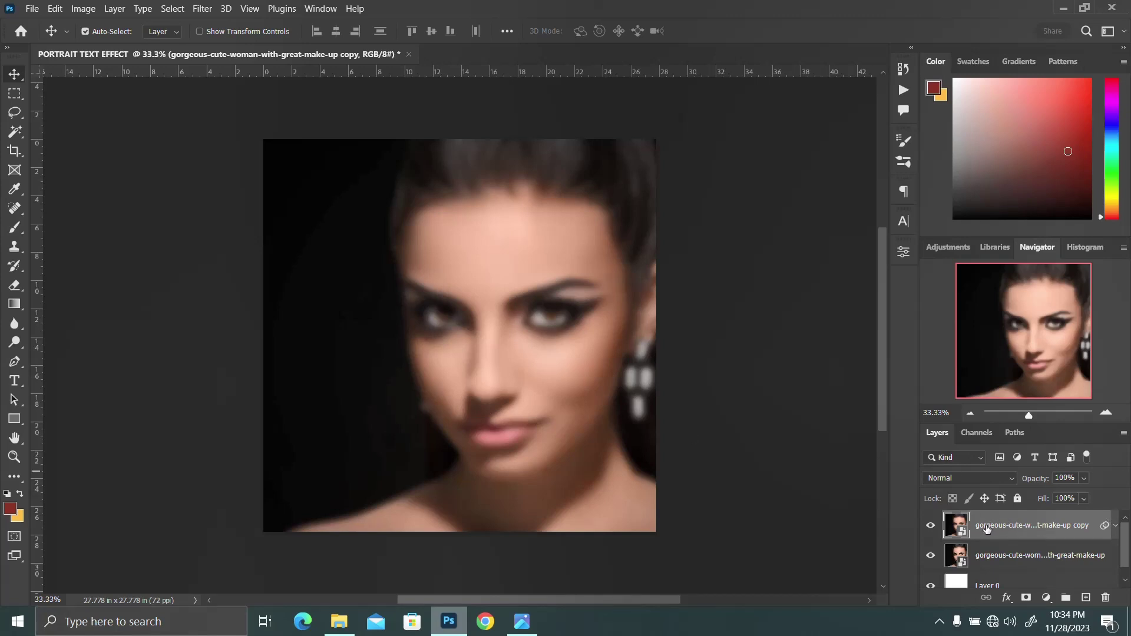
Step: Delete the blurred portrait copy layer
click(1105, 598)
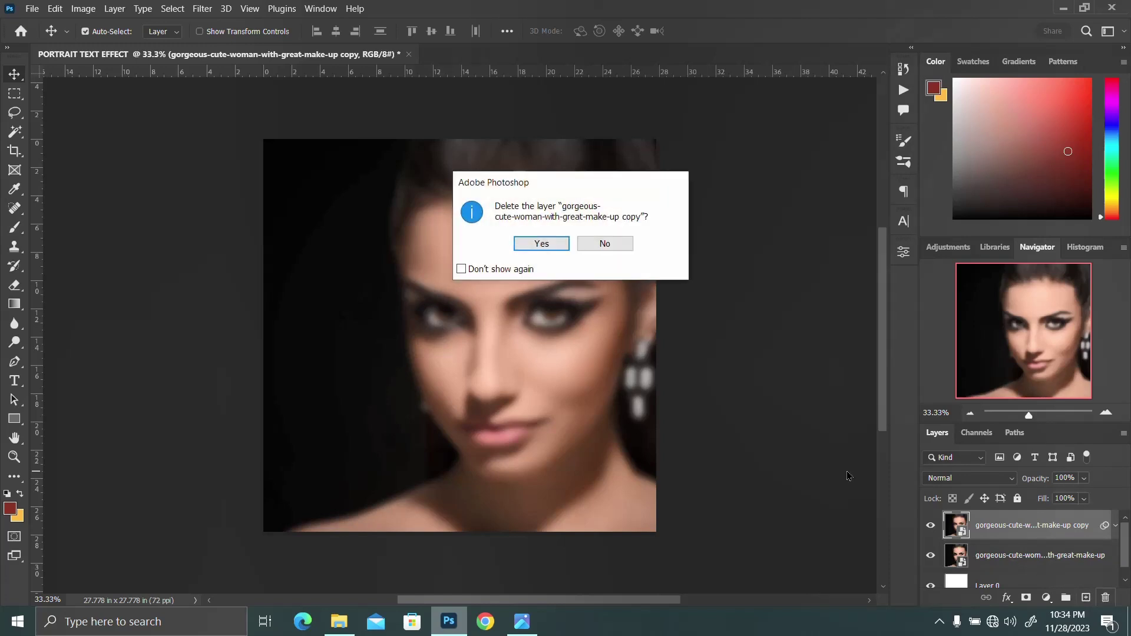
click(541, 244)
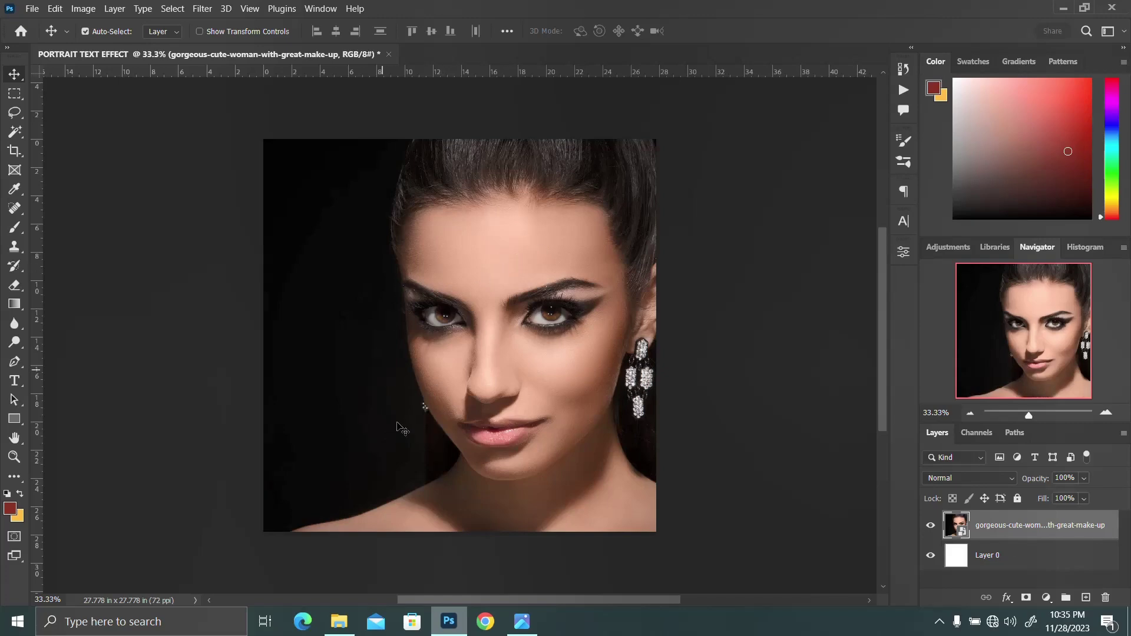
Step: Place the txt word-pattern image over the portrait and enlarge it to about 43.5 by 28.7 inches so it covers the canvas
click(339, 621)
drag(631, 435, 317, 406)
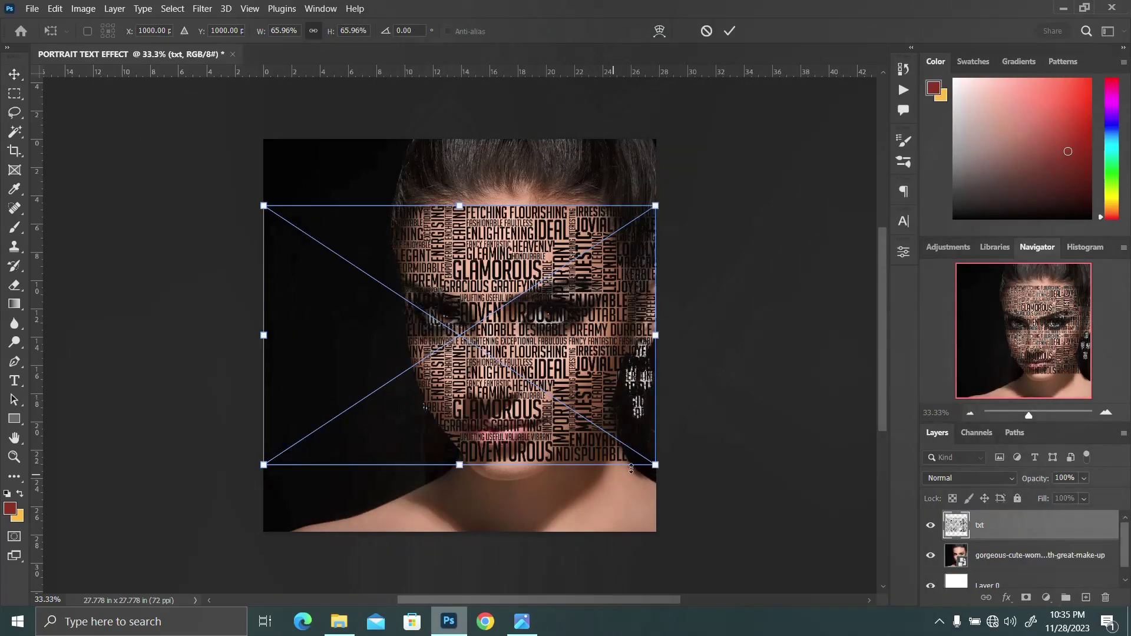
drag(654, 465, 752, 559)
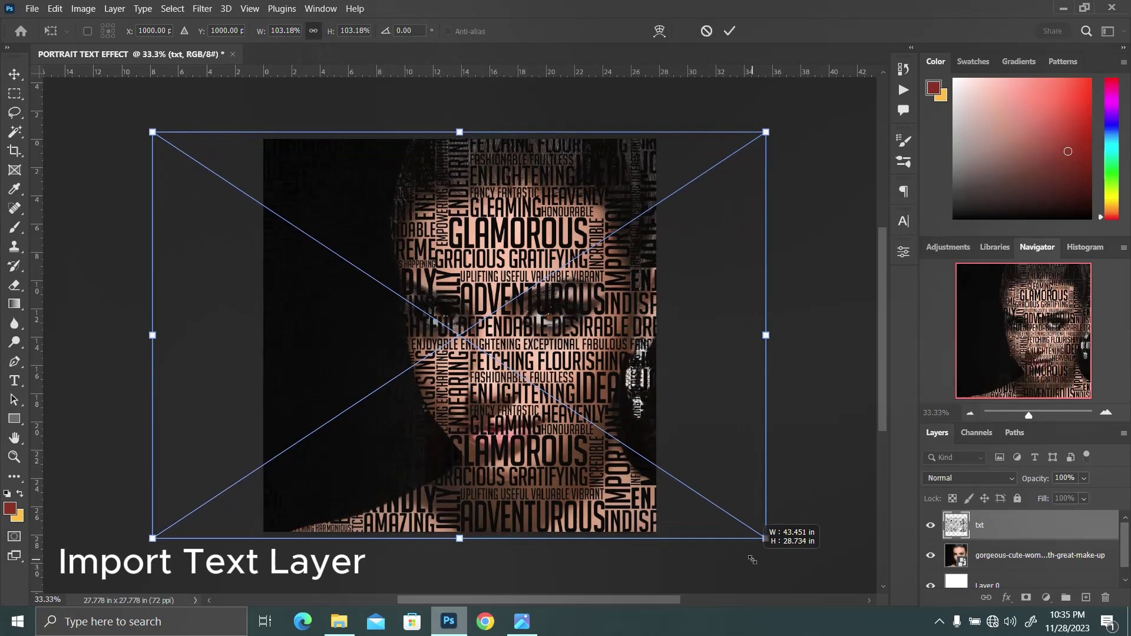
key(Return)
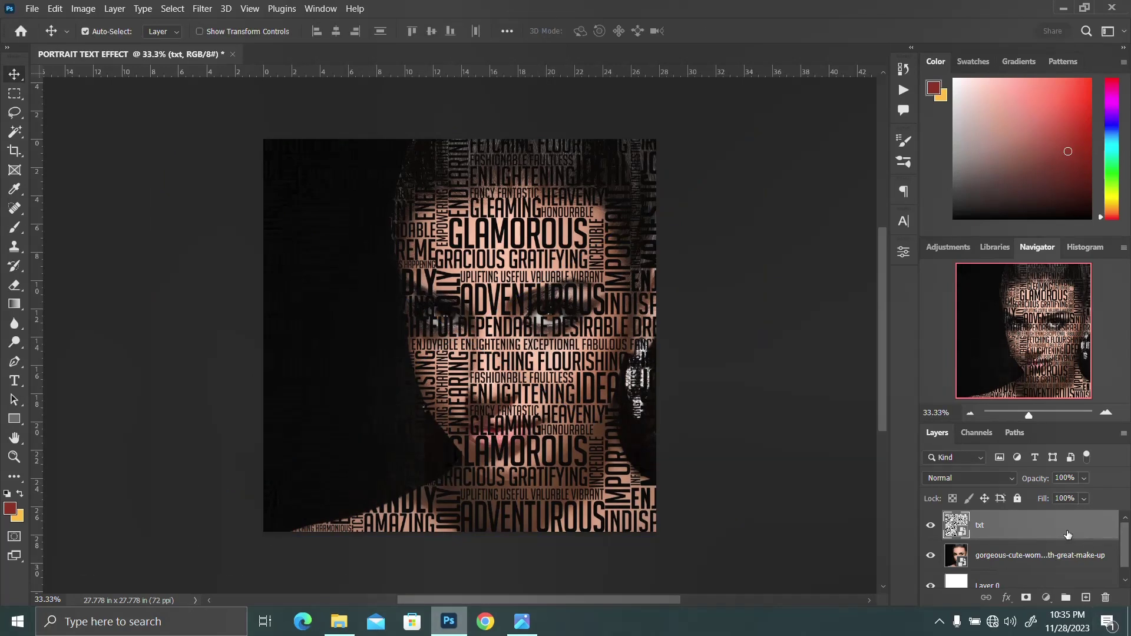
Step: Apply a Displace filter to the txt layer with horizontal and vertical scale 10, using PORTRAIT TEXT EFFECT BLUR as the displacement map
click(206, 13)
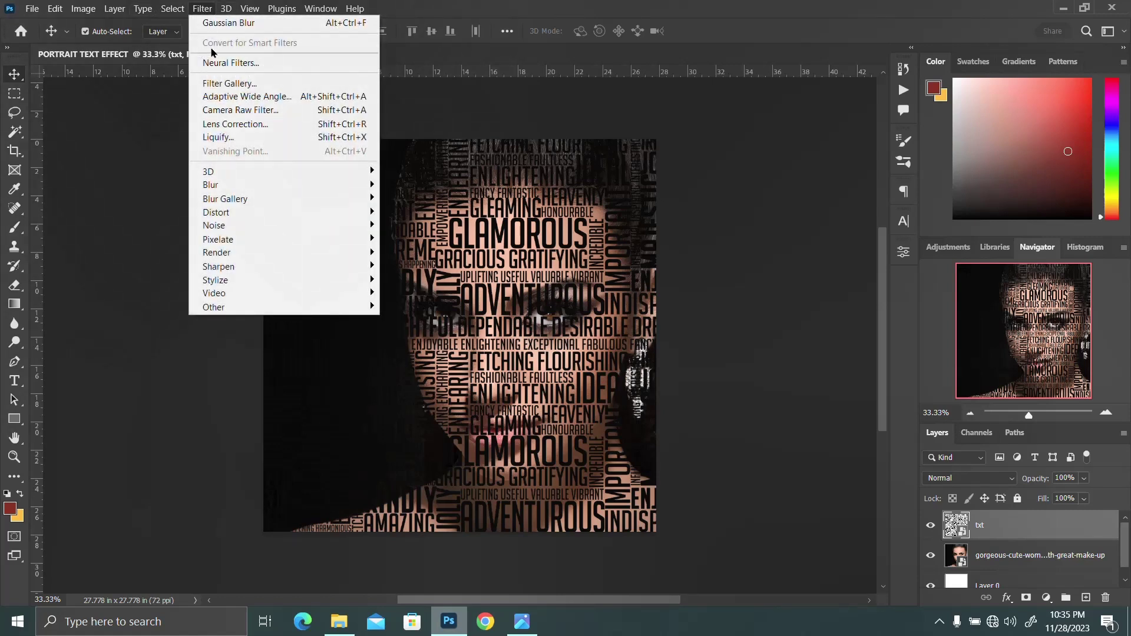
mouse_move(221, 187)
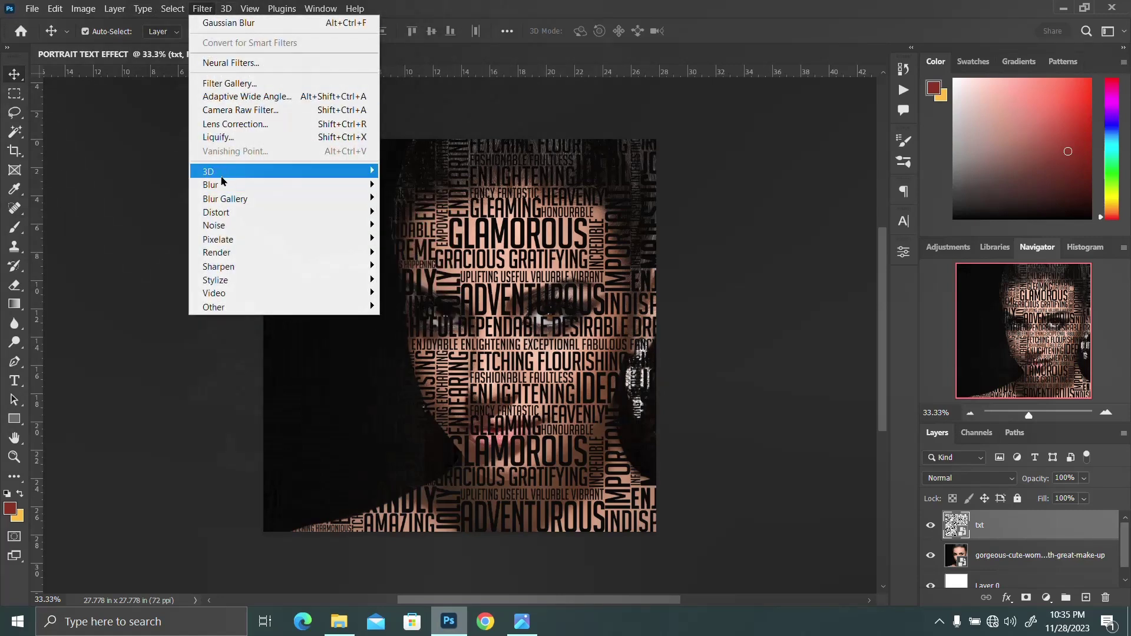
mouse_move(224, 213)
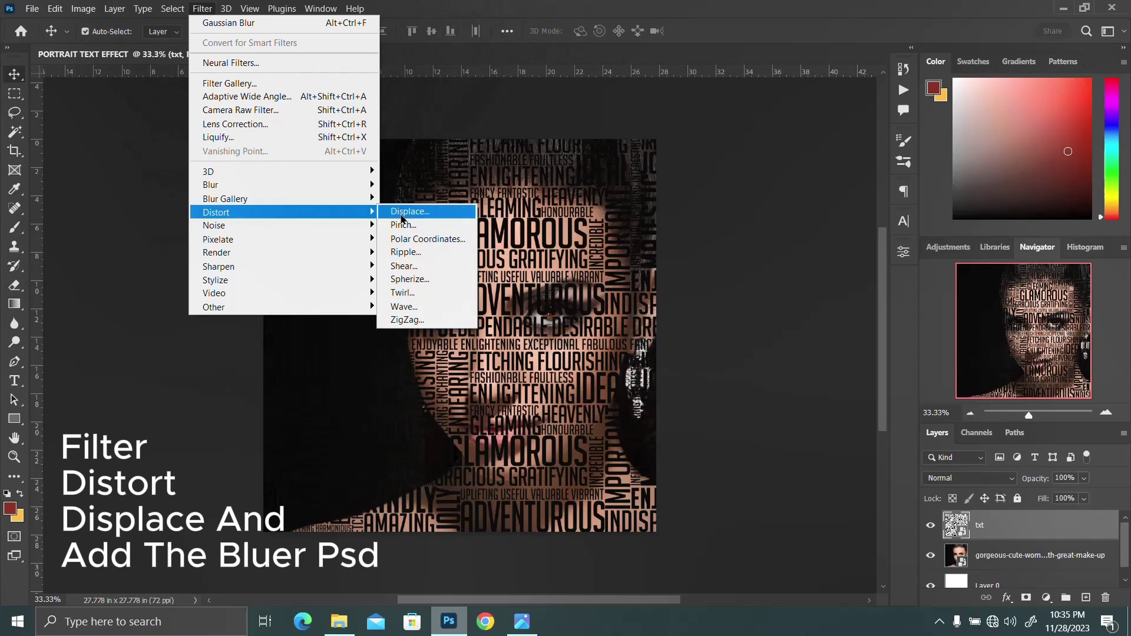
click(404, 214)
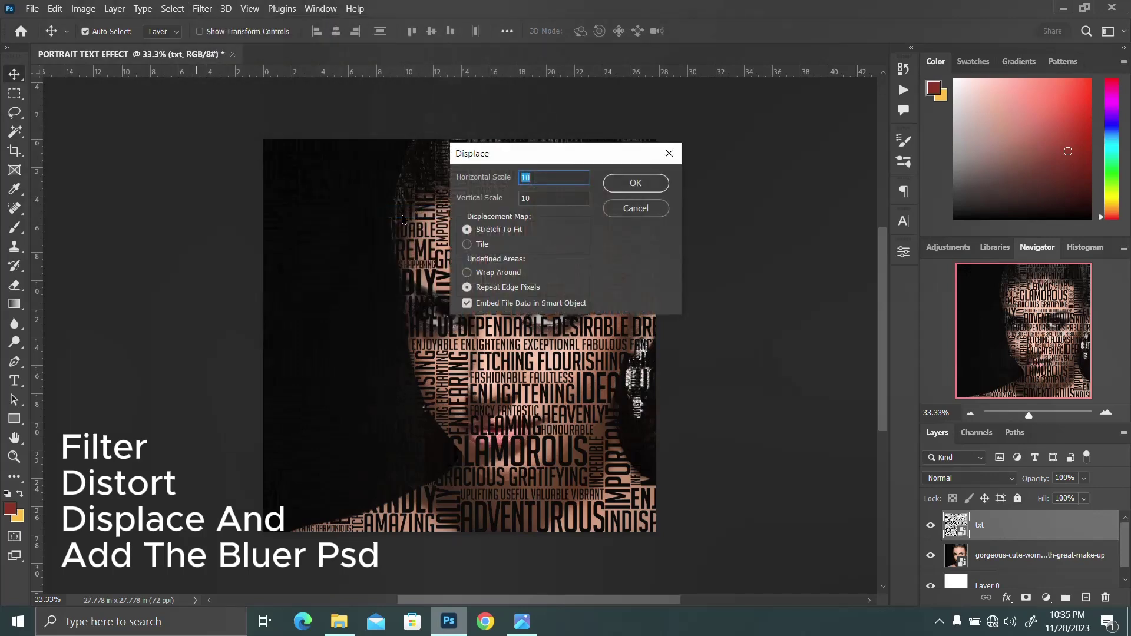
key(Return)
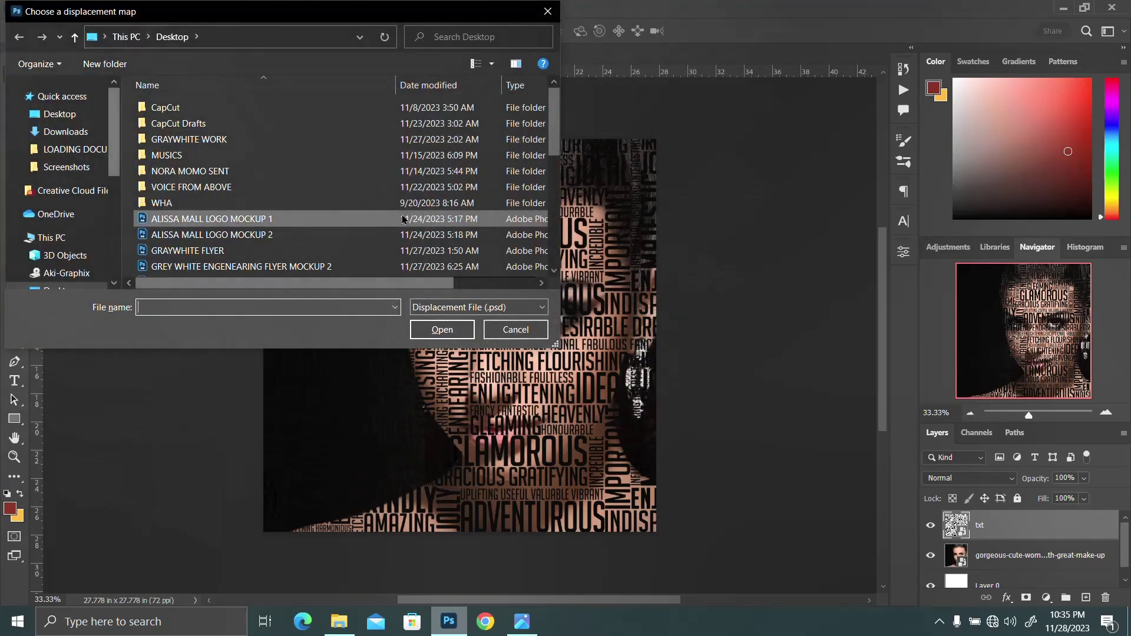
scroll(276, 247, down, 3)
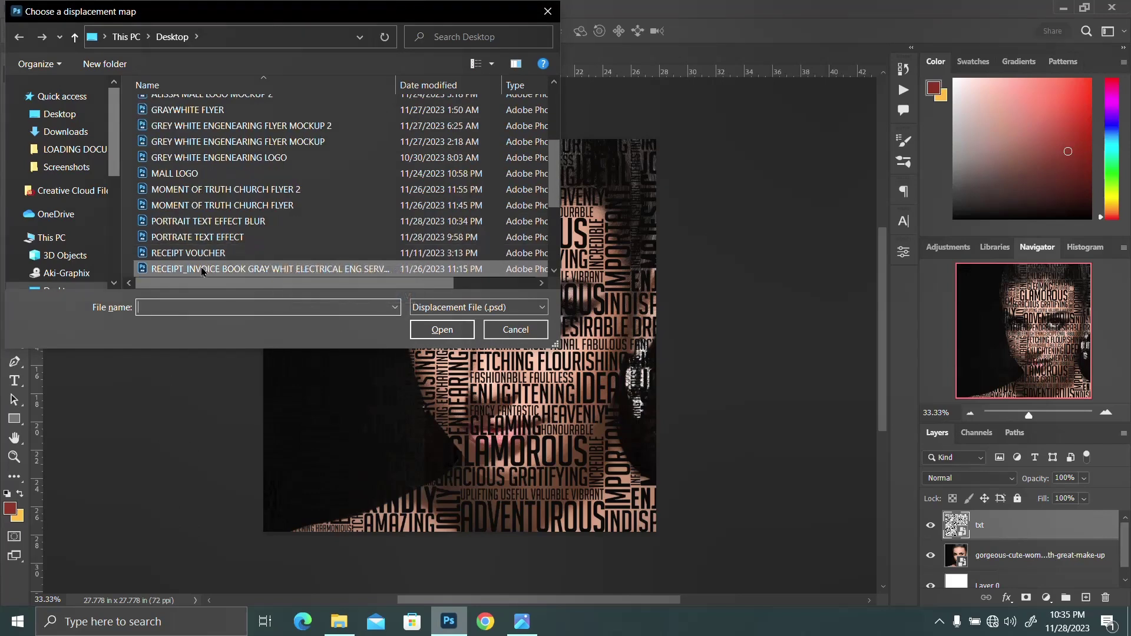
click(246, 224)
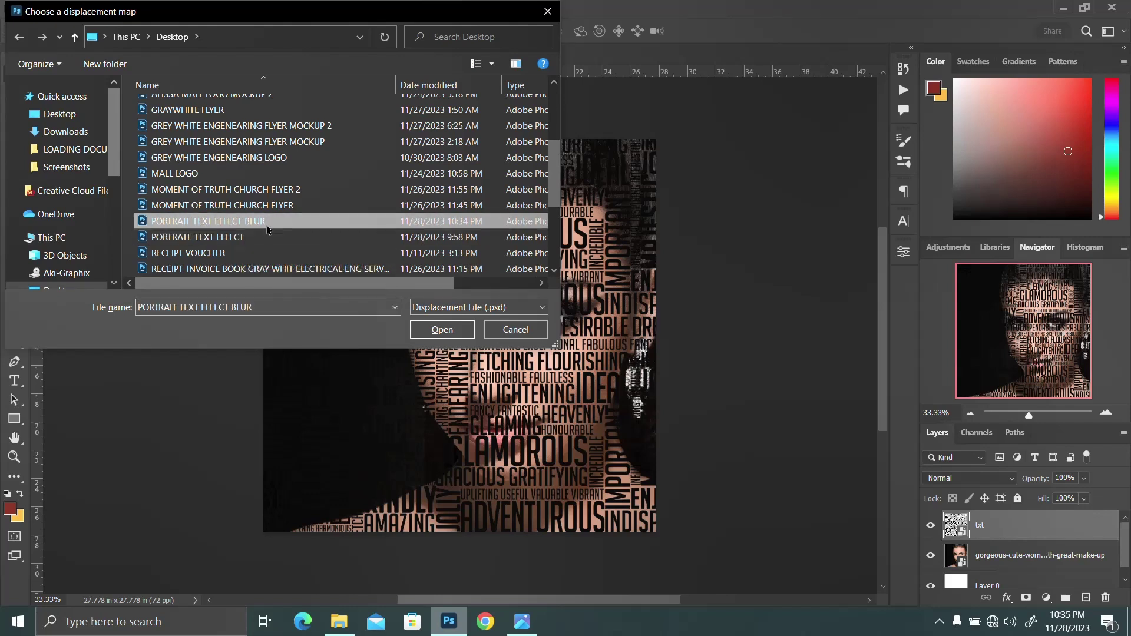
click(266, 223)
key(Return)
double_click(266, 220)
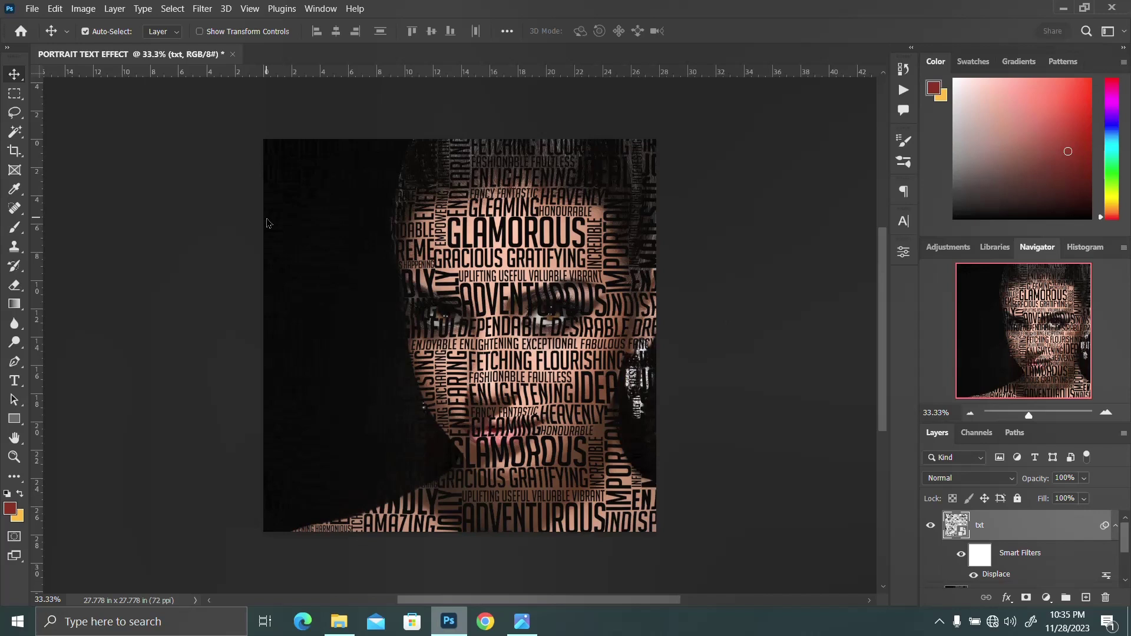
Step: Select the white Layer 0 beneath the portrait
scroll(1068, 541, down, 2)
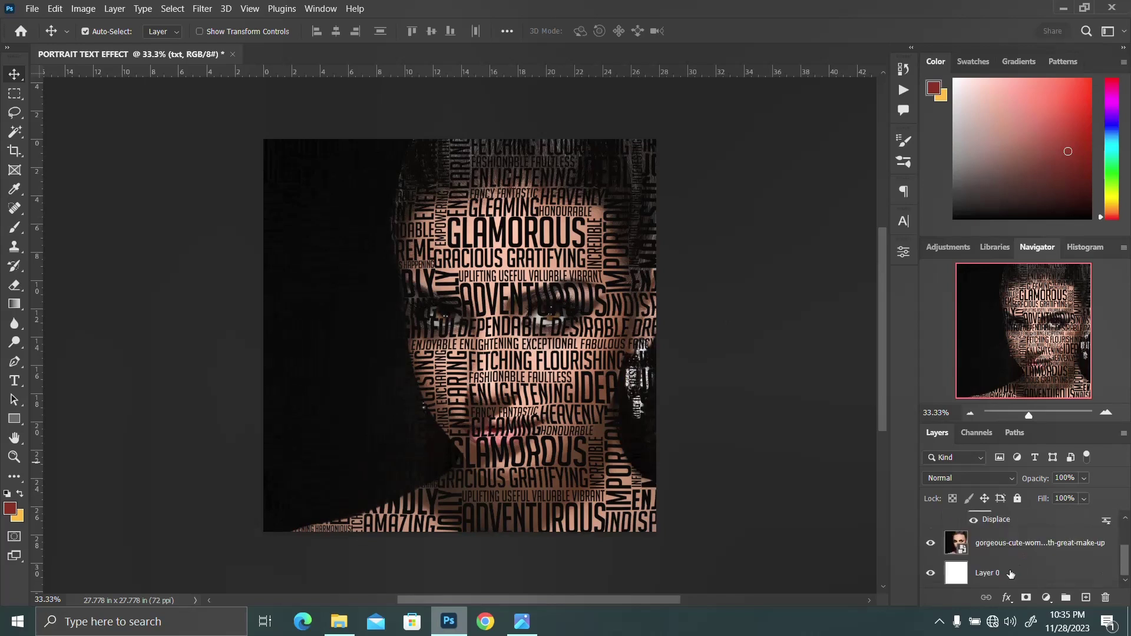
click(1055, 580)
click(1046, 598)
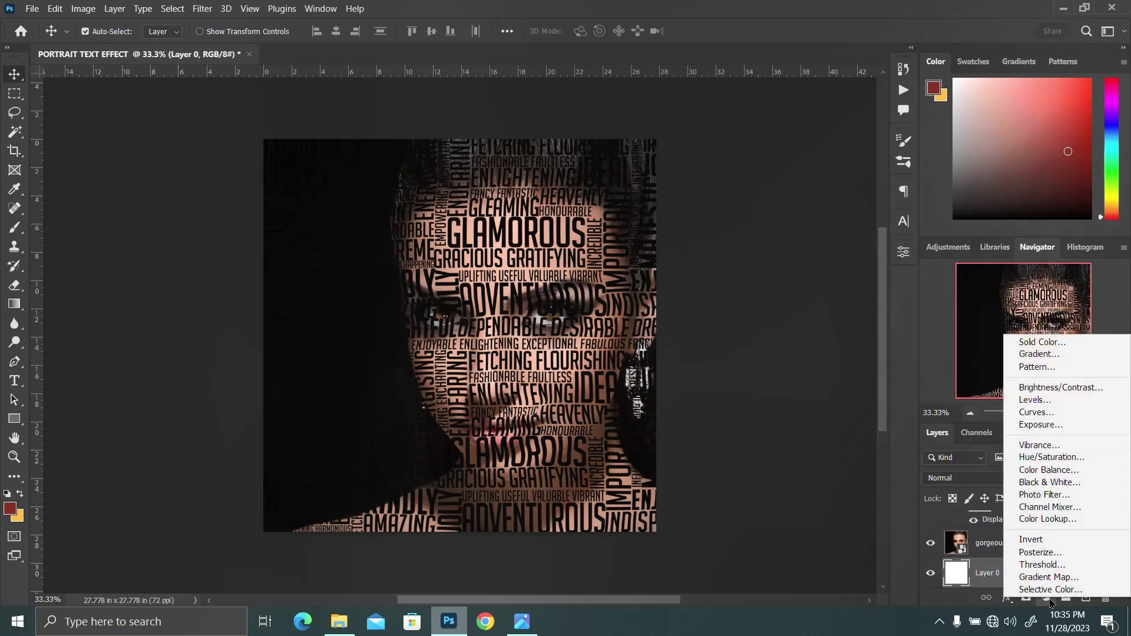
click(1055, 354)
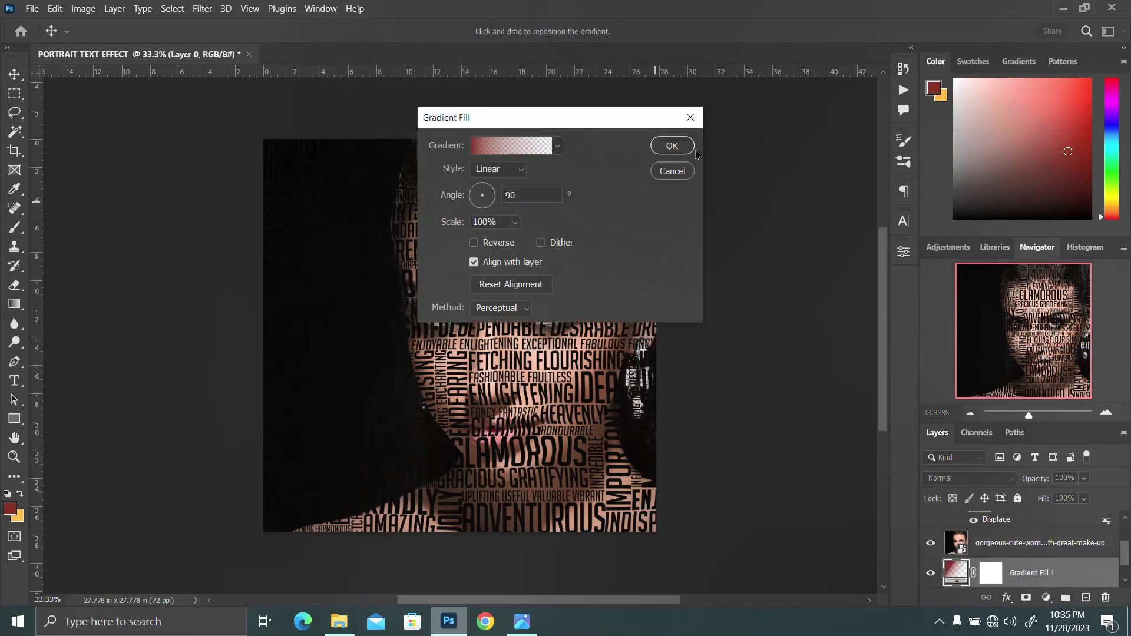
click(673, 171)
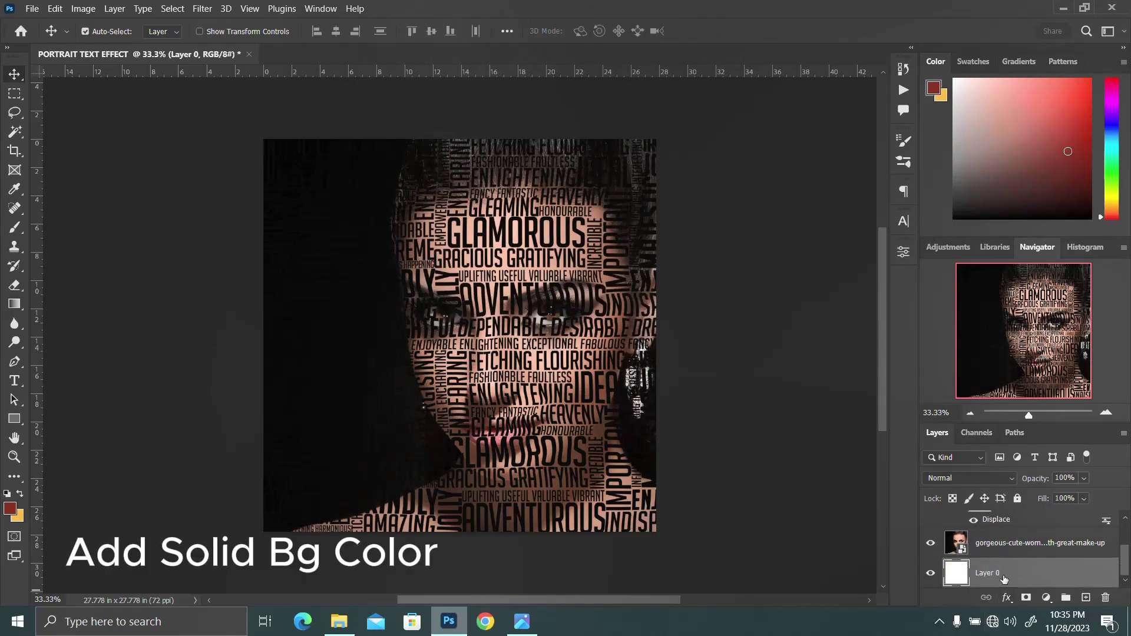
Step: Add a black solid color fill layer directly above Layer 0
click(1048, 600)
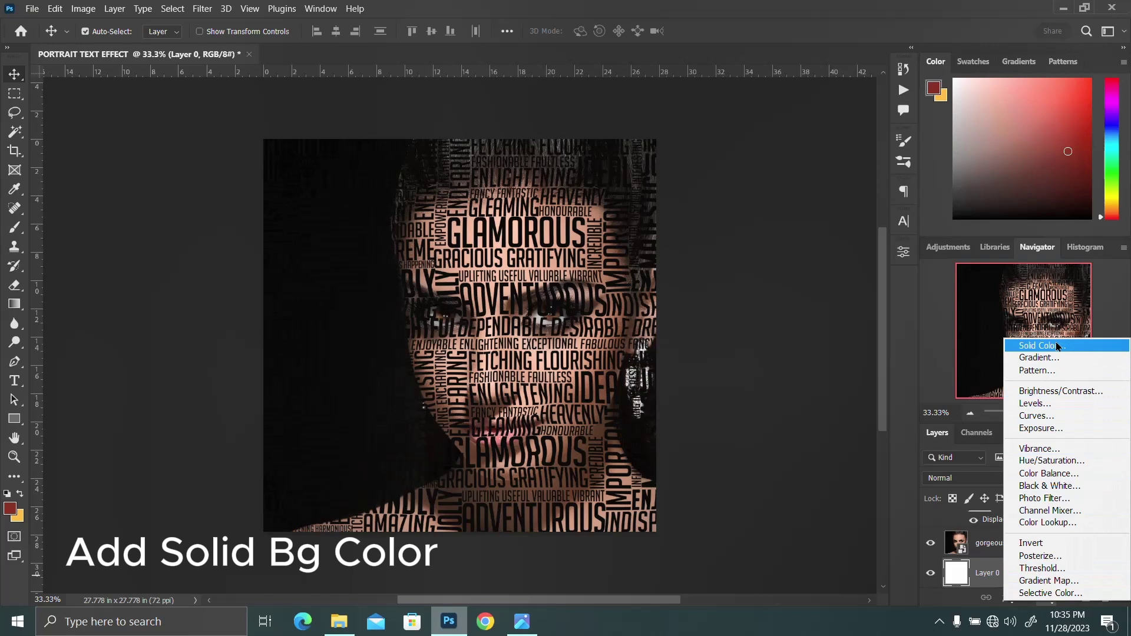
click(1059, 346)
mouse_move(839, 295)
mouse_down()
mouse_move(772, 338)
mouse_move(737, 414)
mouse_up()
click(1068, 195)
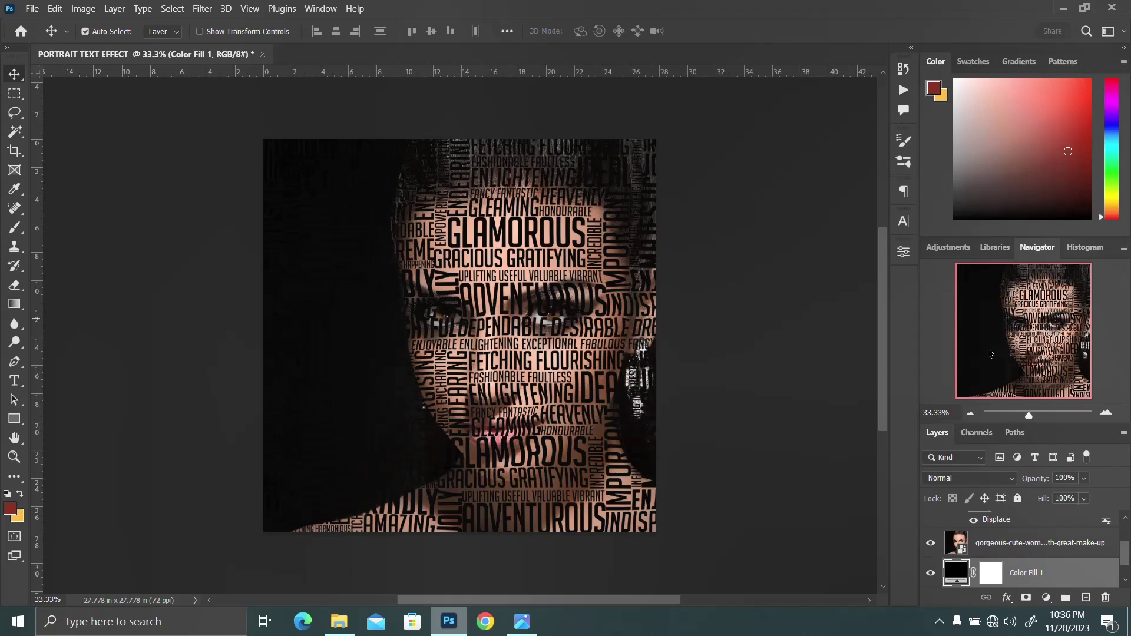
Step: Collapse the txt layer's smart filter list, then move the portrait layer above txt and duplicate it
scroll(1005, 557, up, 2)
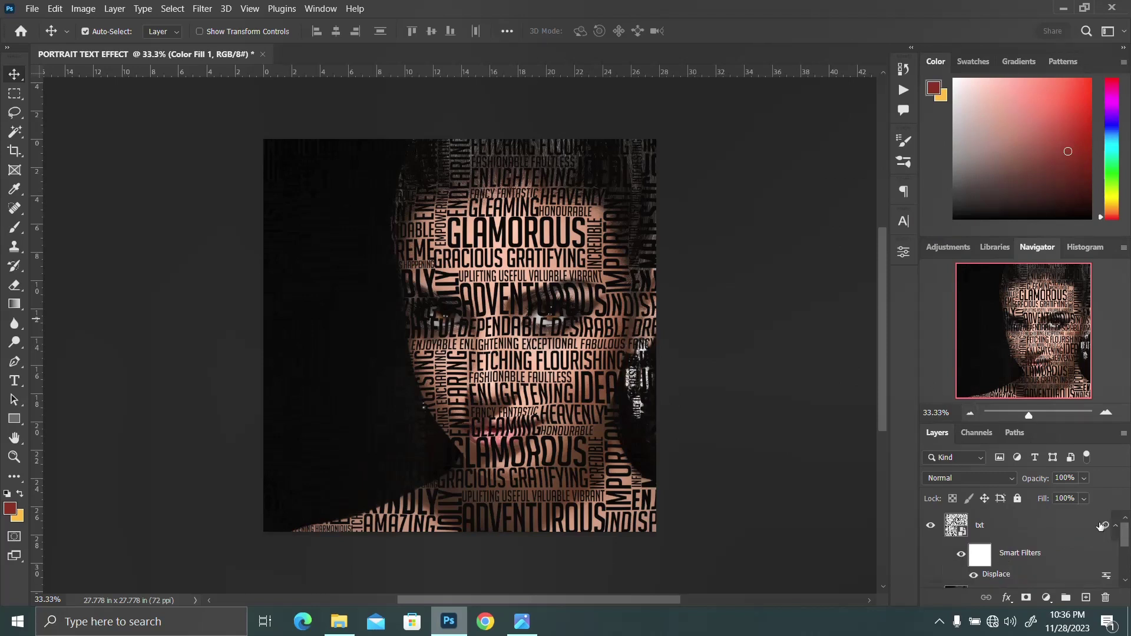
click(1114, 526)
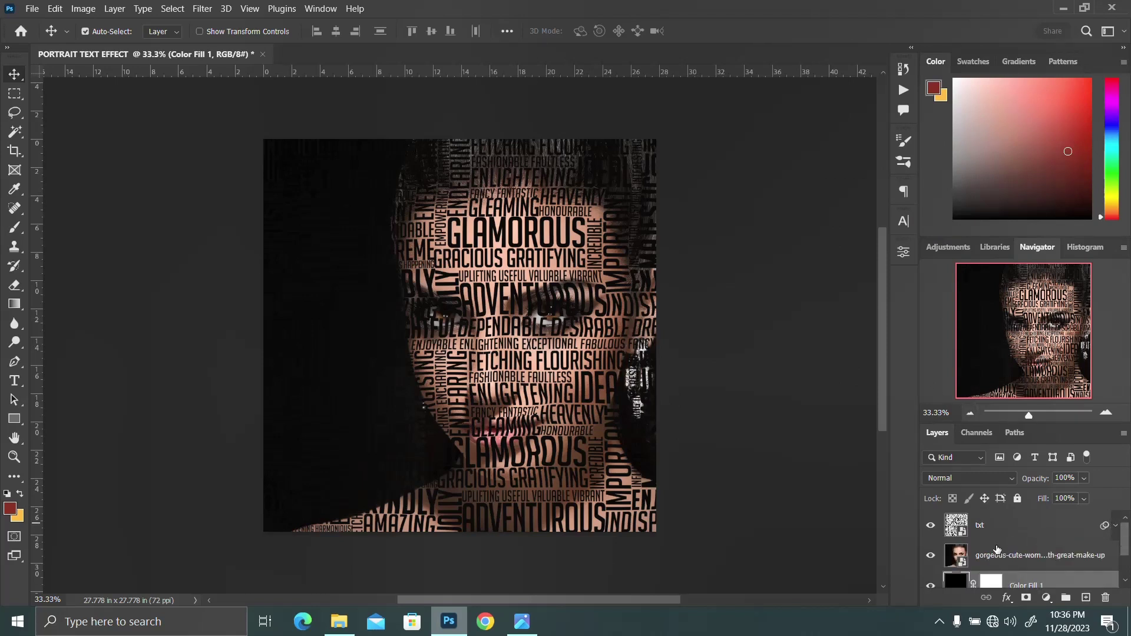
click(995, 555)
drag(995, 555, 997, 530)
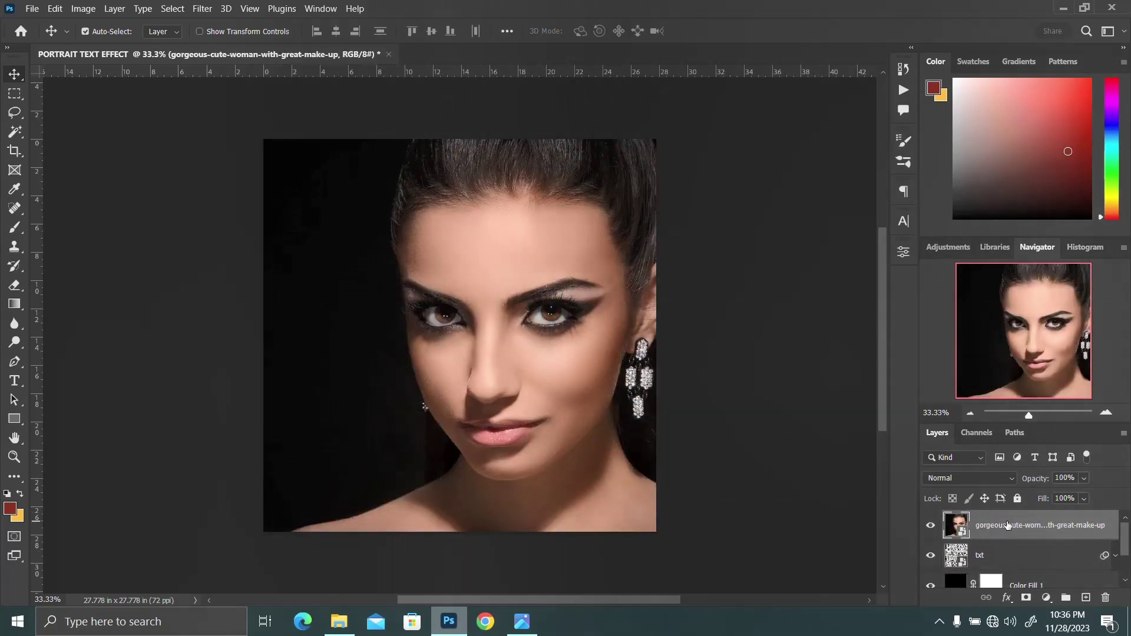
key(ctrl+j)
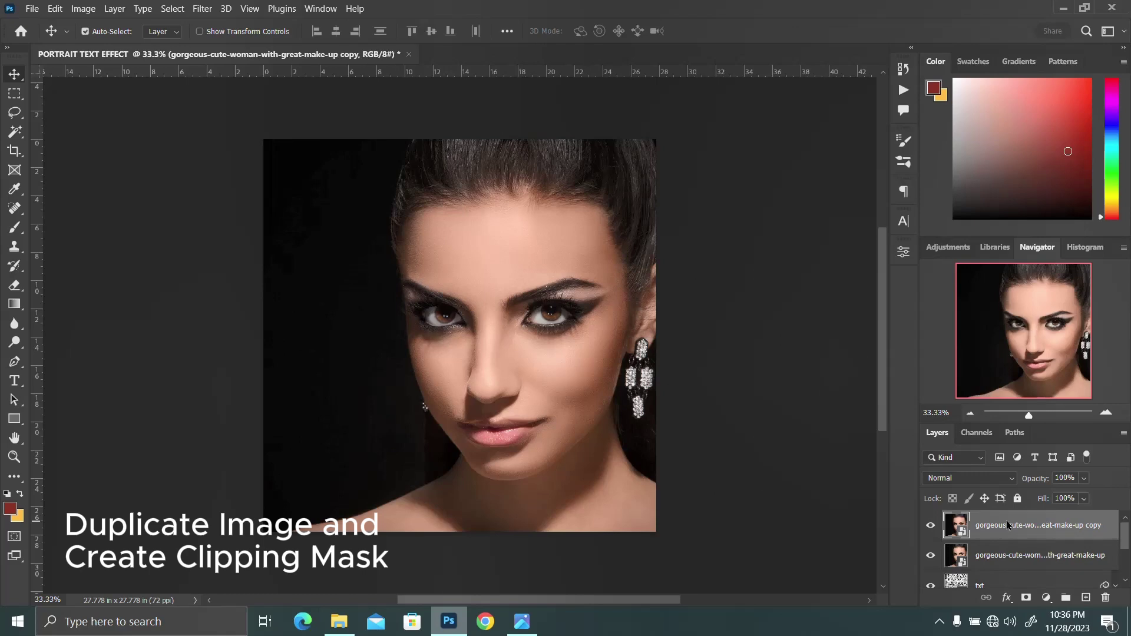
Step: Clip the lower portrait layer to the txt layer with a clipping mask
click(999, 557)
right_click(999, 557)
click(1003, 556)
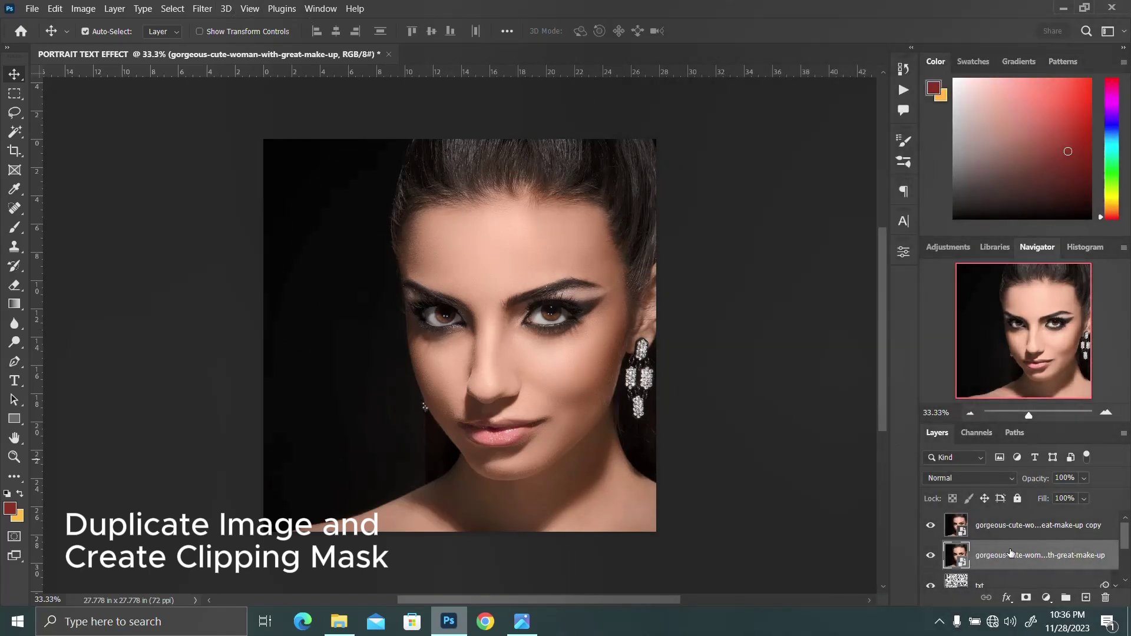
right_click(1011, 554)
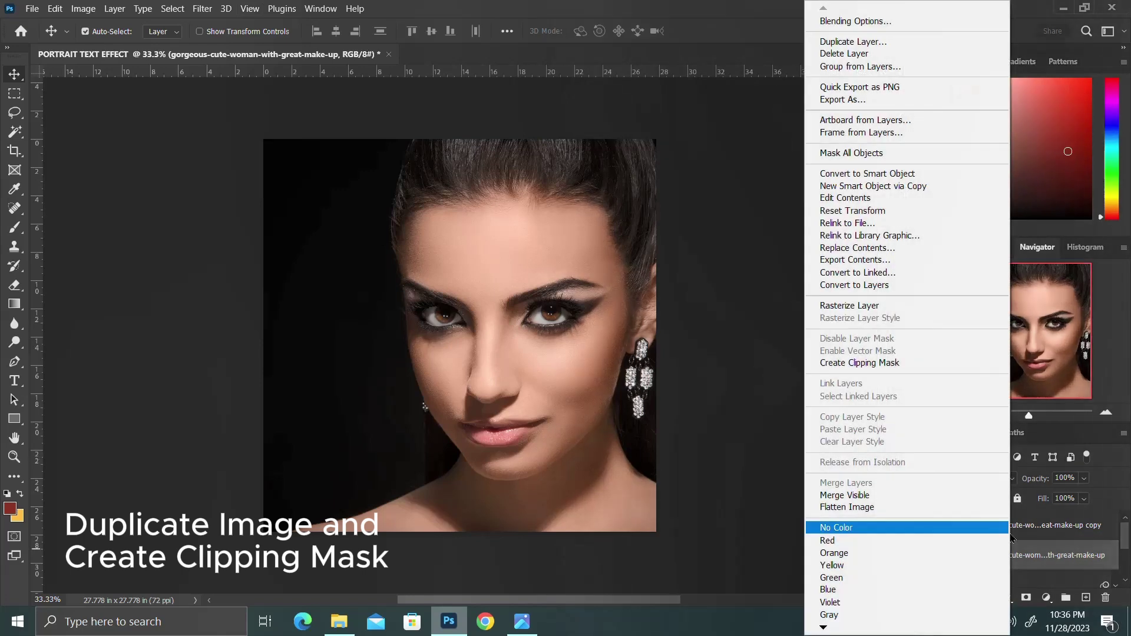
click(888, 363)
Step: Add a layer mask to the portrait copy layer and invert the mask to black
click(999, 531)
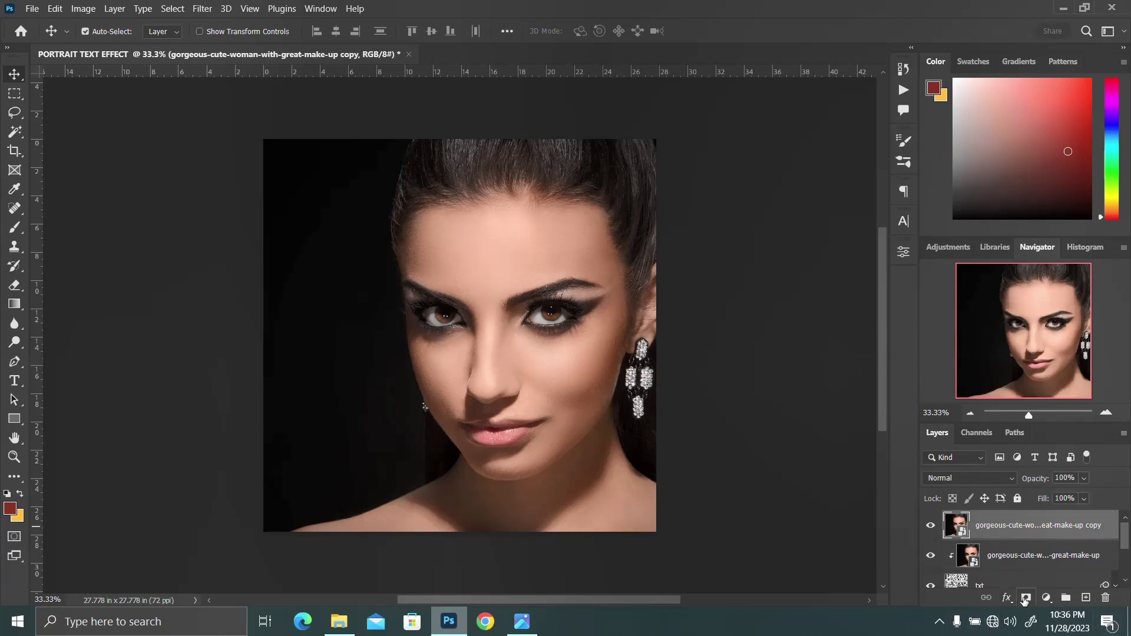
click(1025, 598)
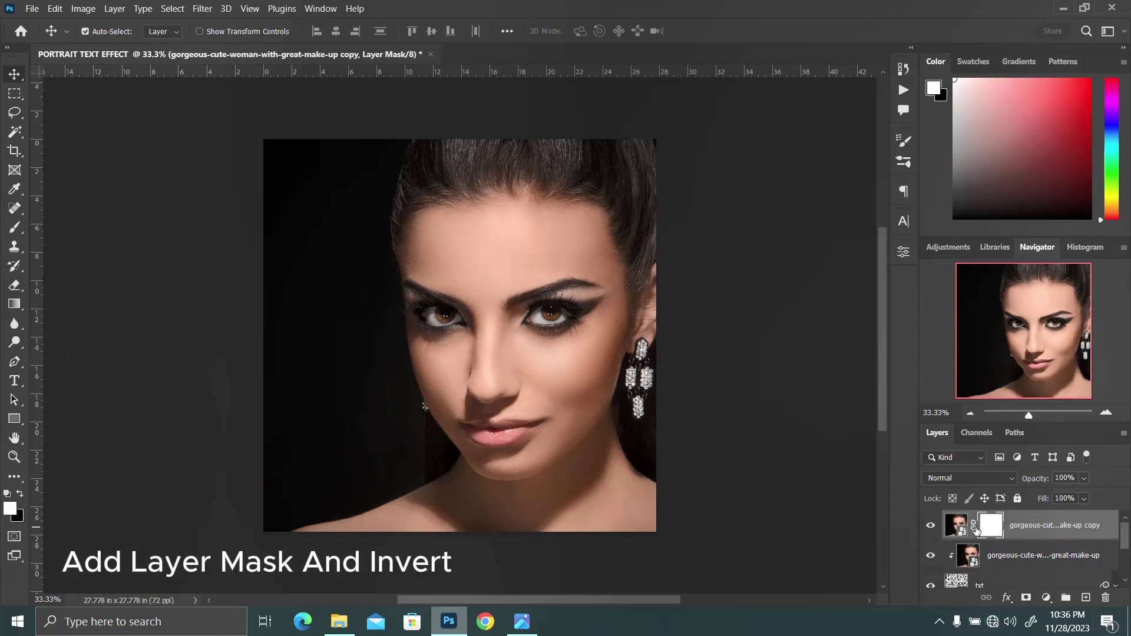
key(ctrl+i)
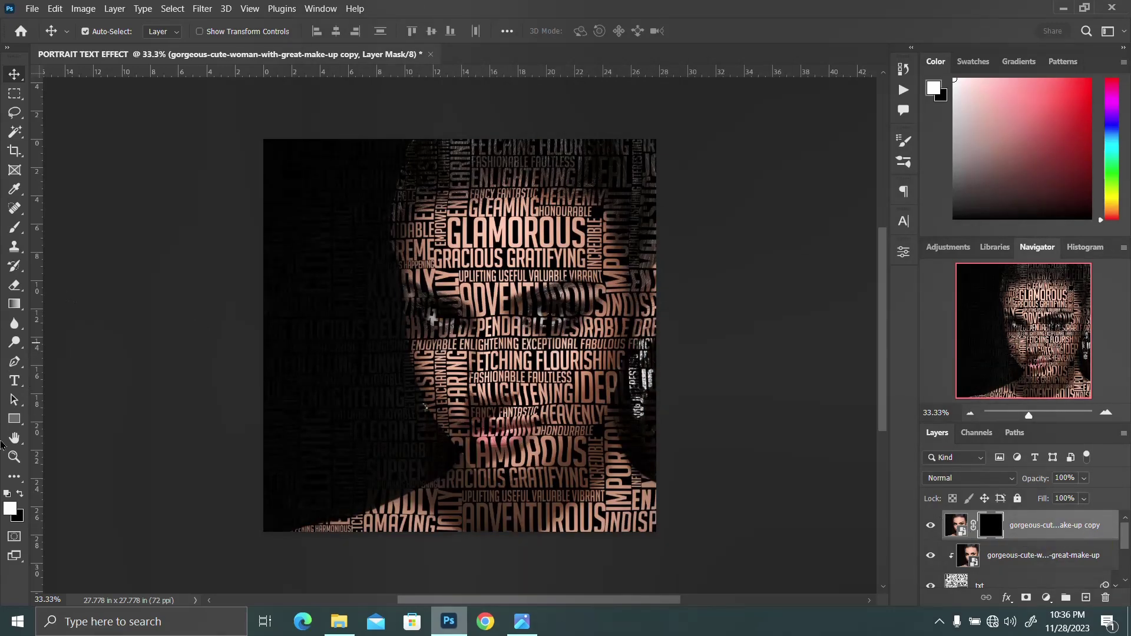
Step: Paint with a white (ffffff) brush on the portrait copy's mask over both eyes and the lips
key(b)
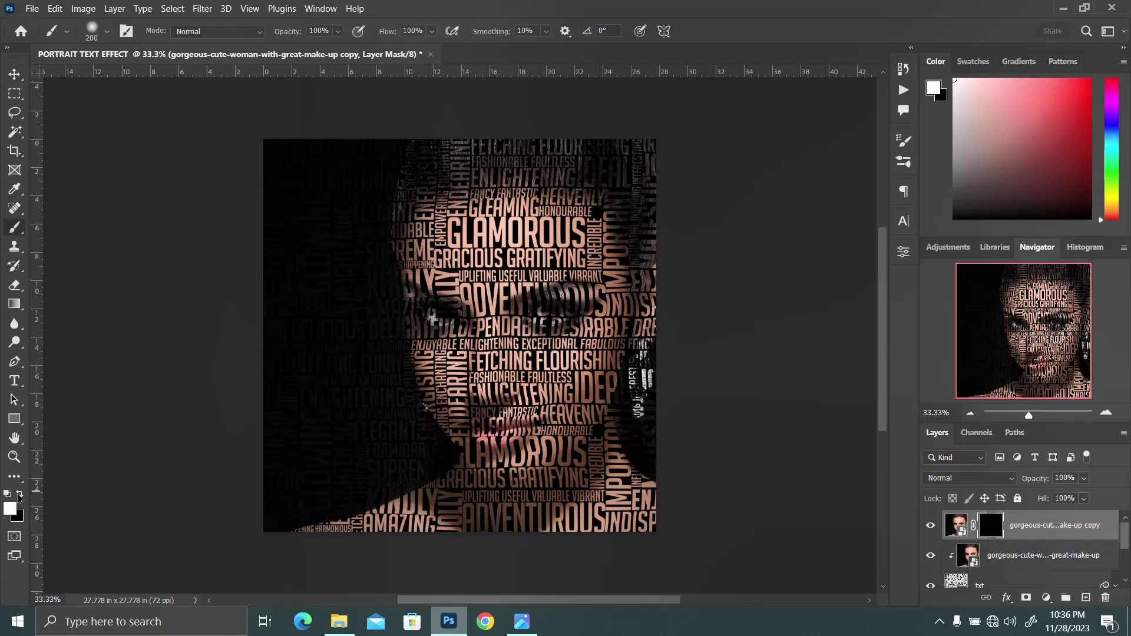
click(11, 509)
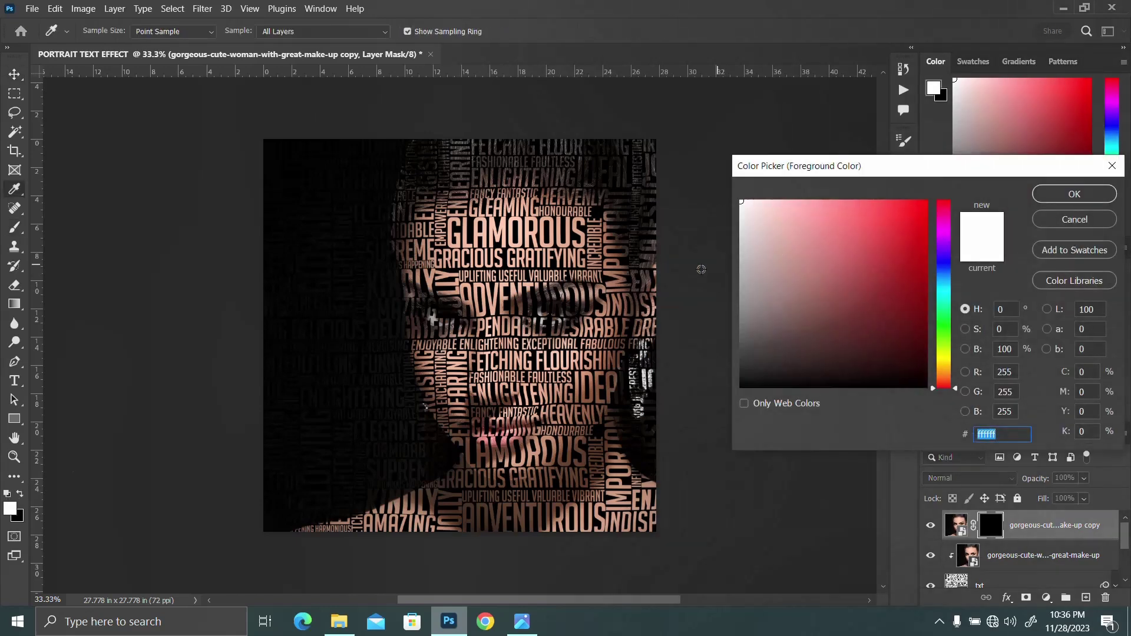
click(1077, 198)
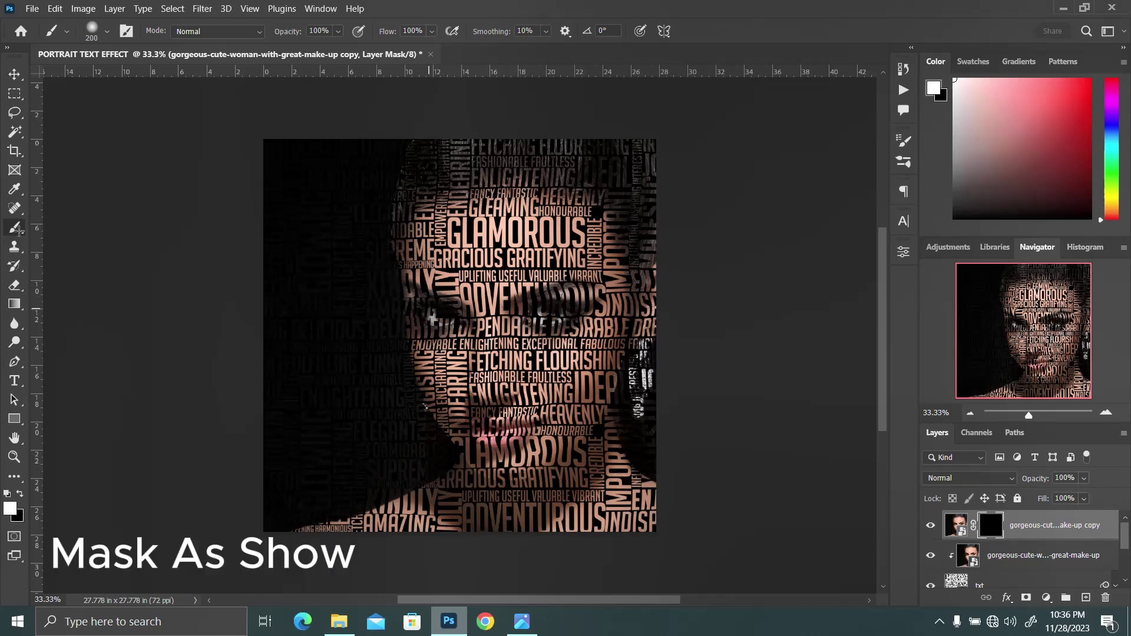
mouse_move(559, 311)
mouse_down()
mouse_move(575, 308)
mouse_move(538, 316)
mouse_move(578, 311)
mouse_move(537, 316)
mouse_up()
mouse_move(449, 320)
mouse_down()
mouse_move(422, 313)
mouse_move(442, 306)
mouse_move(422, 320)
mouse_move(432, 312)
mouse_up()
mouse_move(538, 432)
mouse_down()
mouse_move(517, 422)
mouse_move(465, 439)
mouse_up()
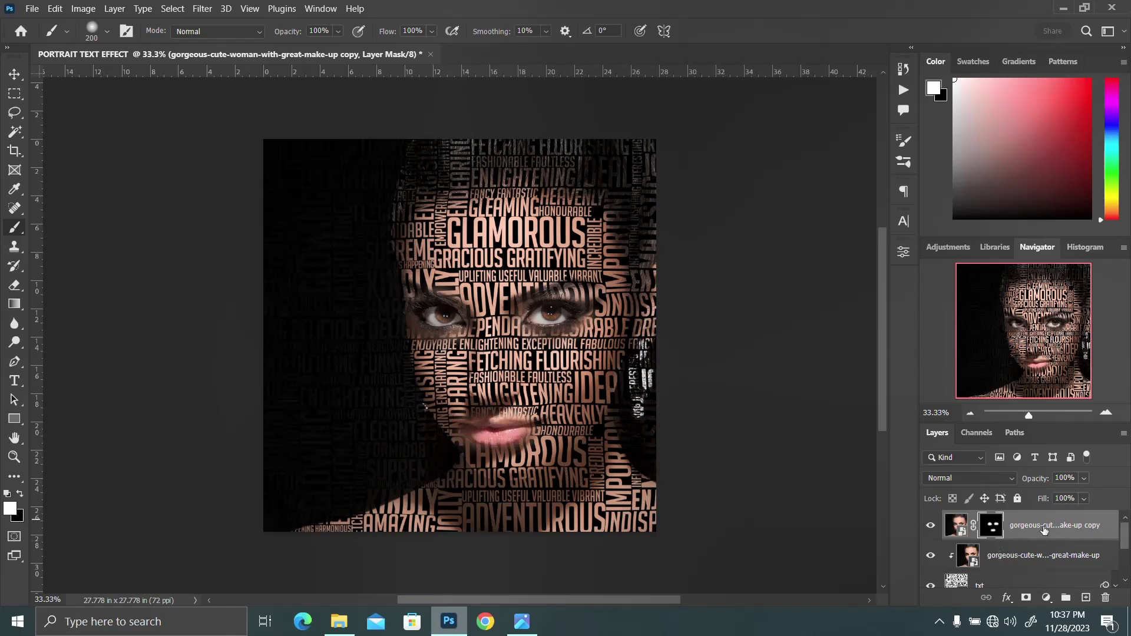
Step: Stamp all visible layers into a new layer above the portrait copy and convert it to a smart object
click(966, 528)
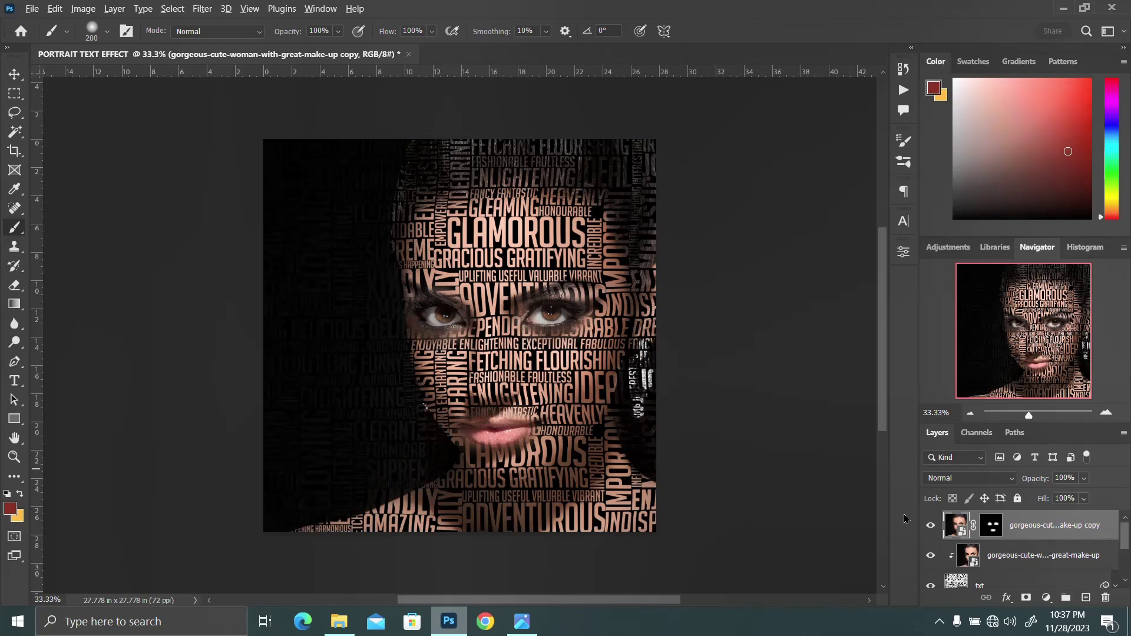
key(ctrl+shift+alt+e)
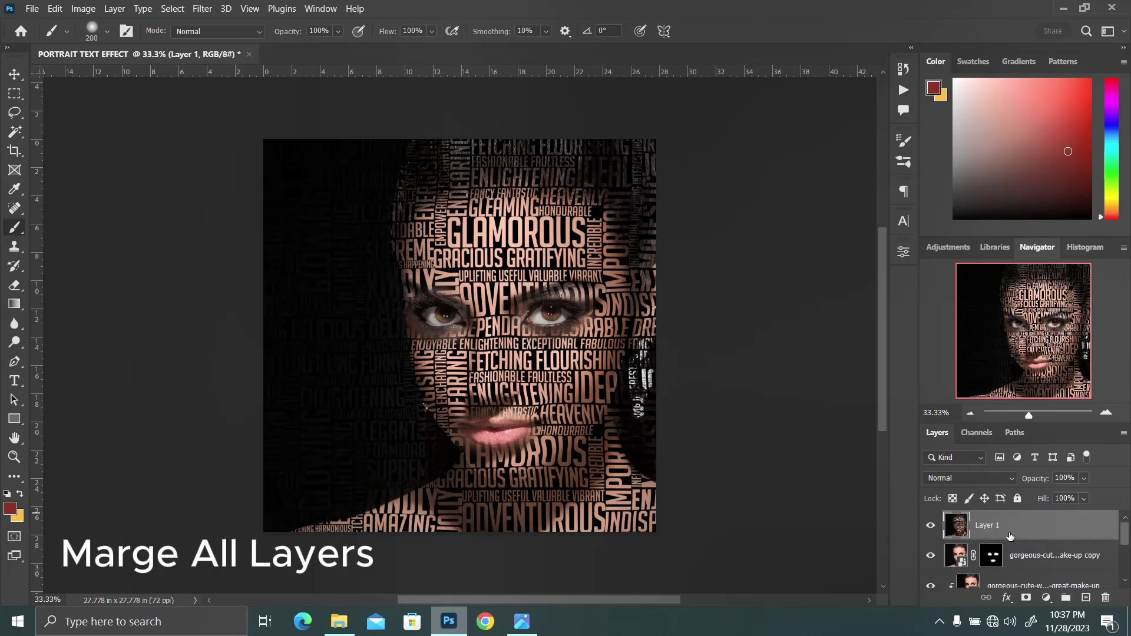
right_click(1030, 527)
click(891, 289)
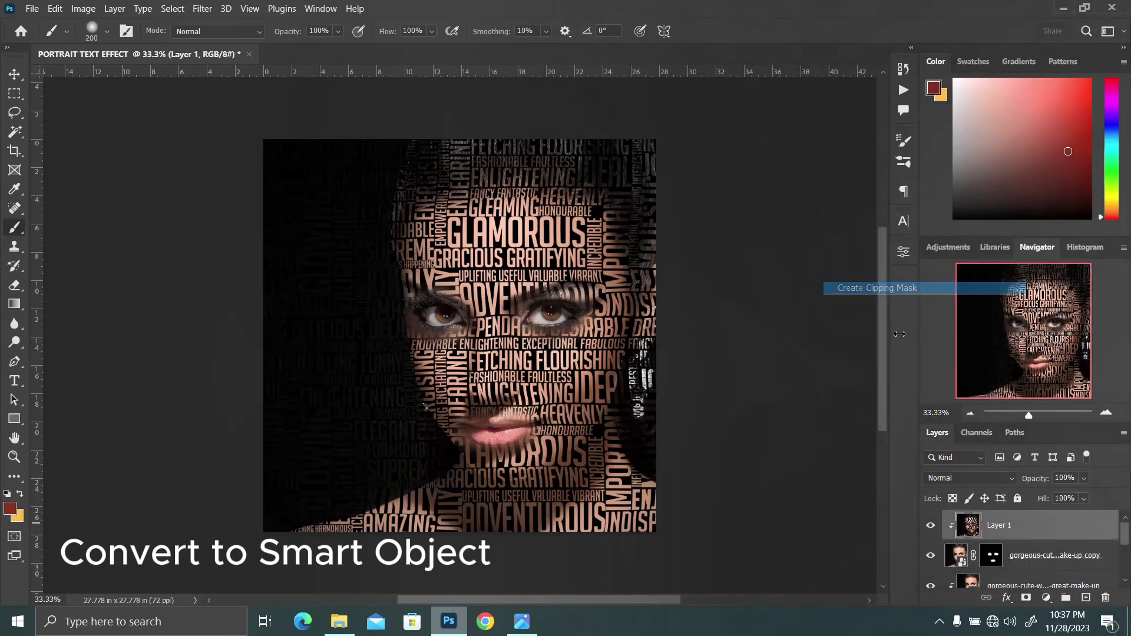
right_click(1028, 535)
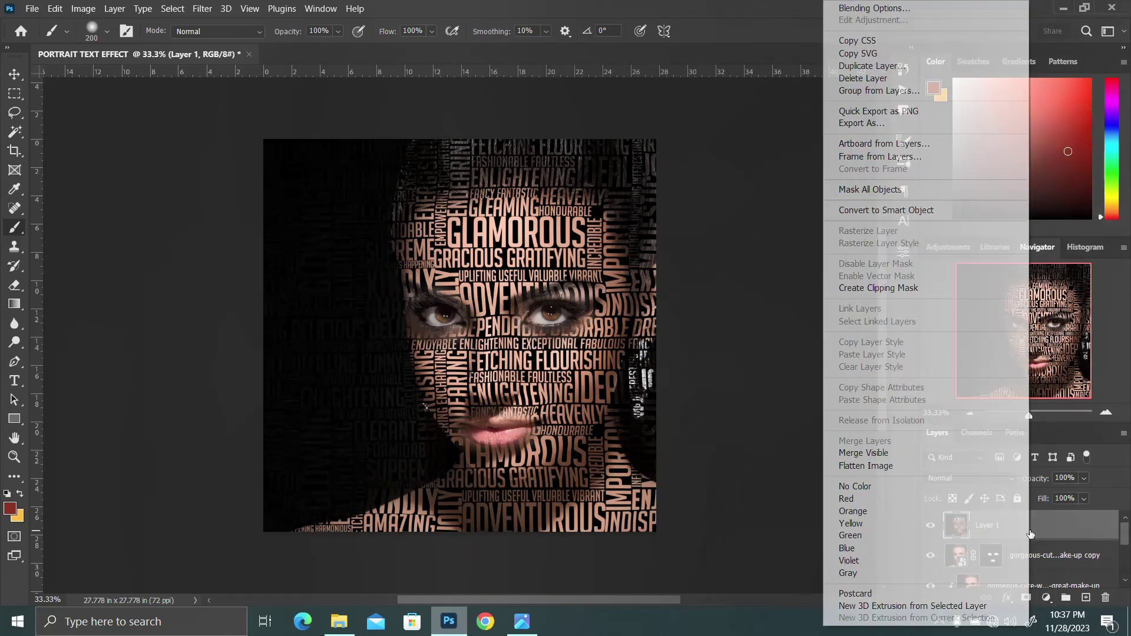
click(908, 211)
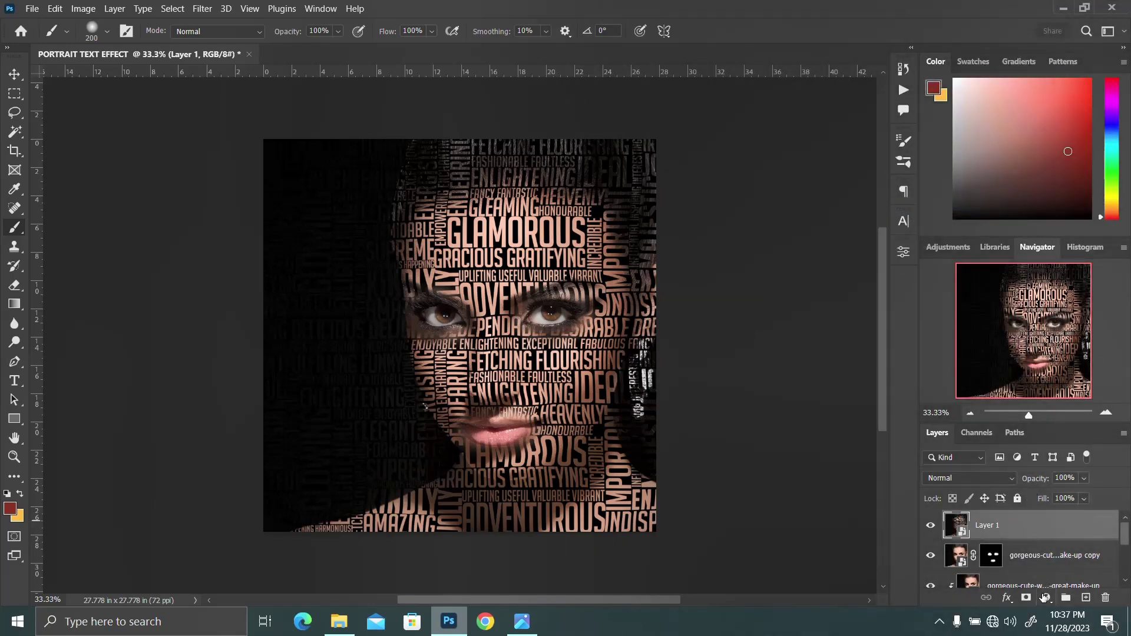
Step: Add a Color Lookup adjustment layer above Layer 1 using the EdgyAmber.3DL 3DLUT file
click(1045, 598)
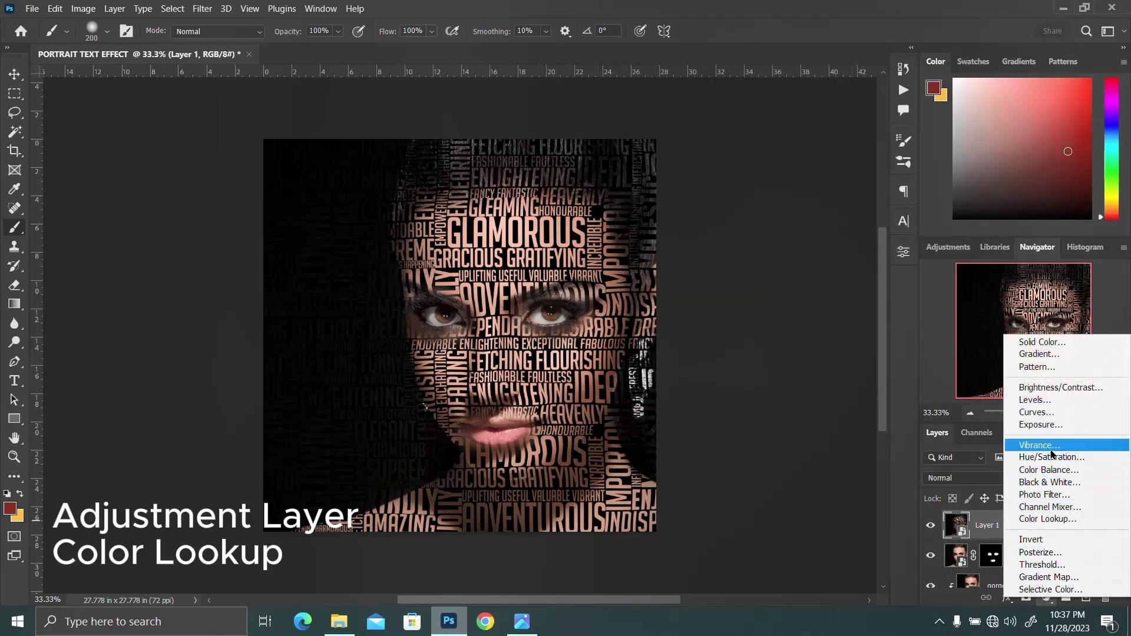
click(1045, 519)
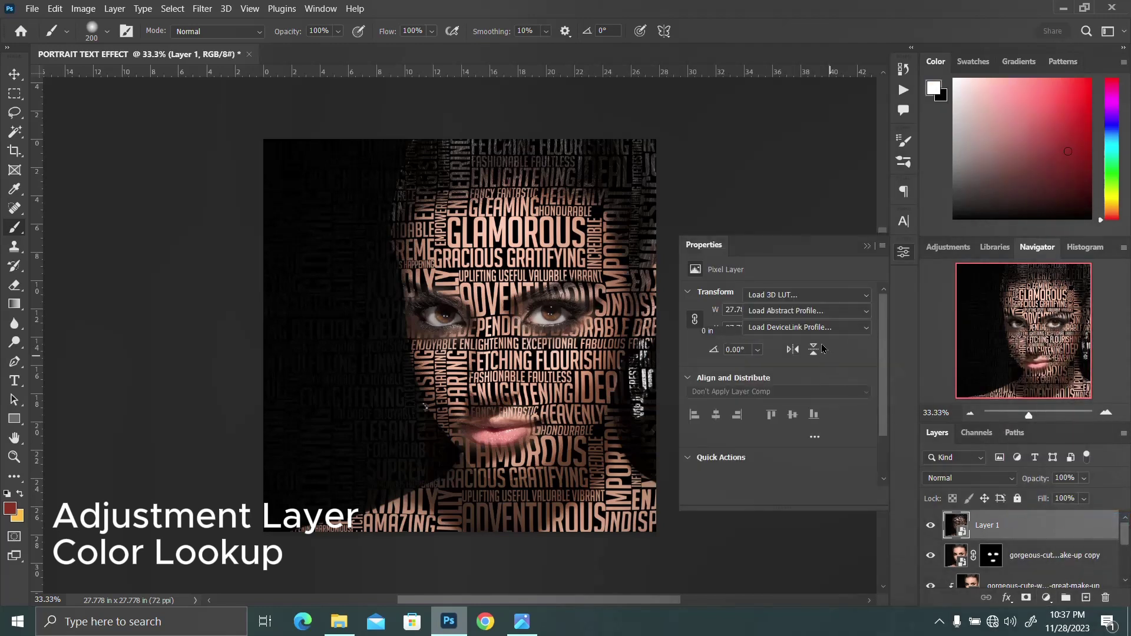
click(801, 295)
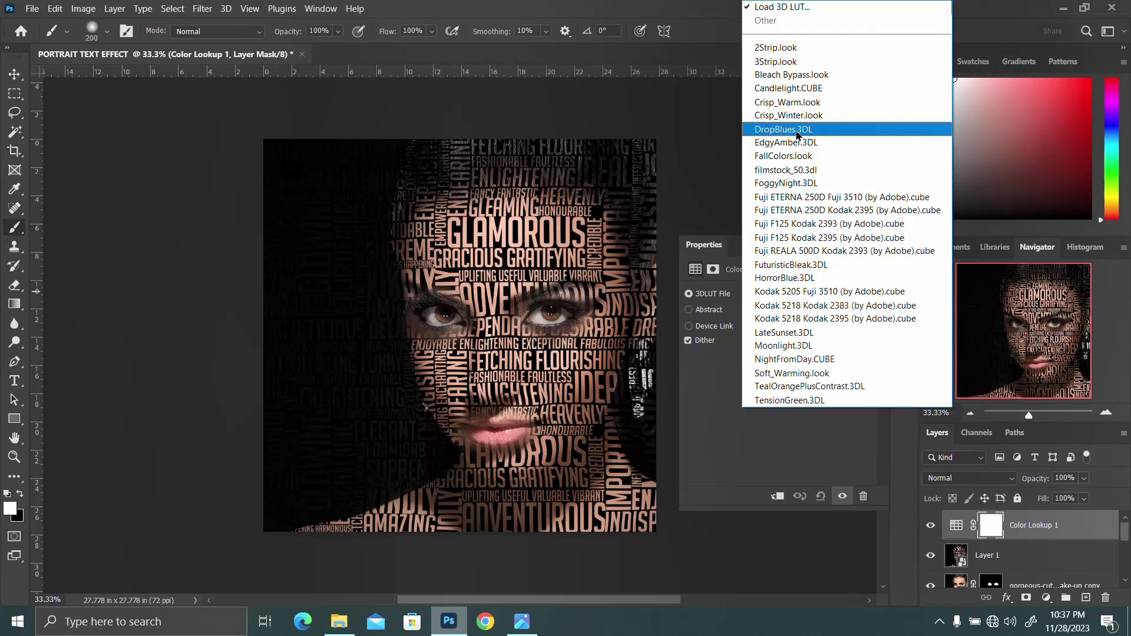
click(784, 129)
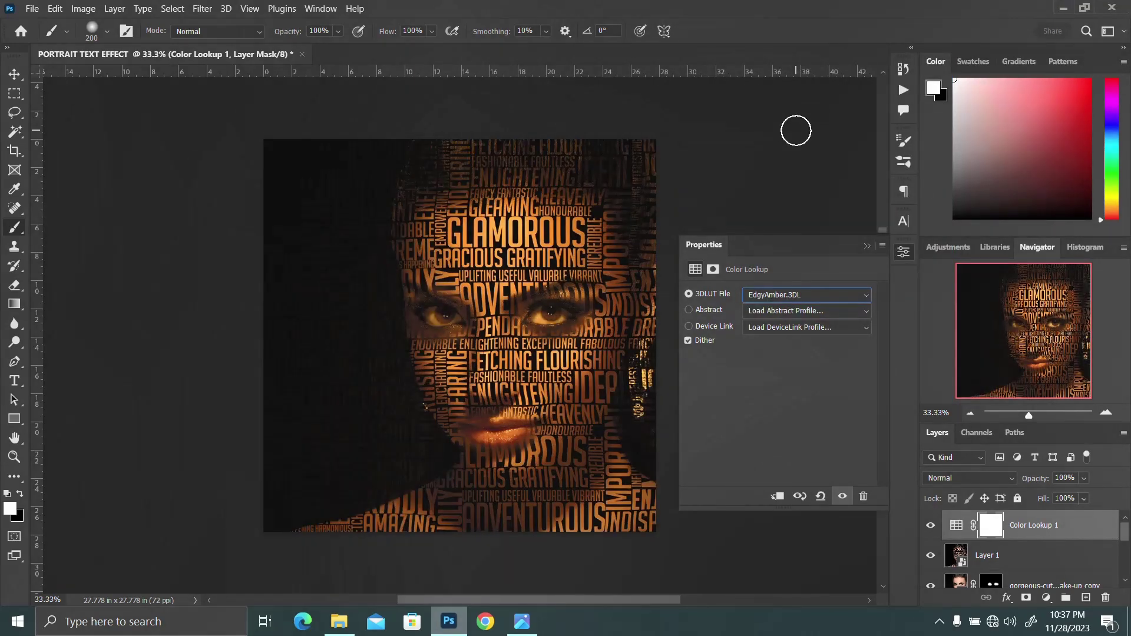
click(905, 252)
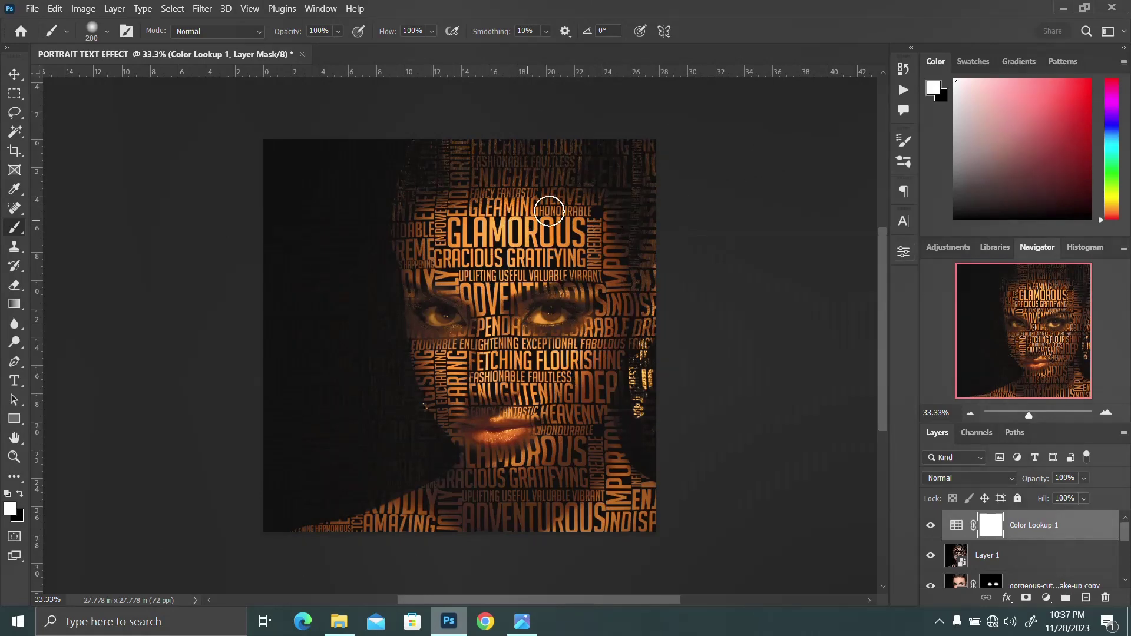